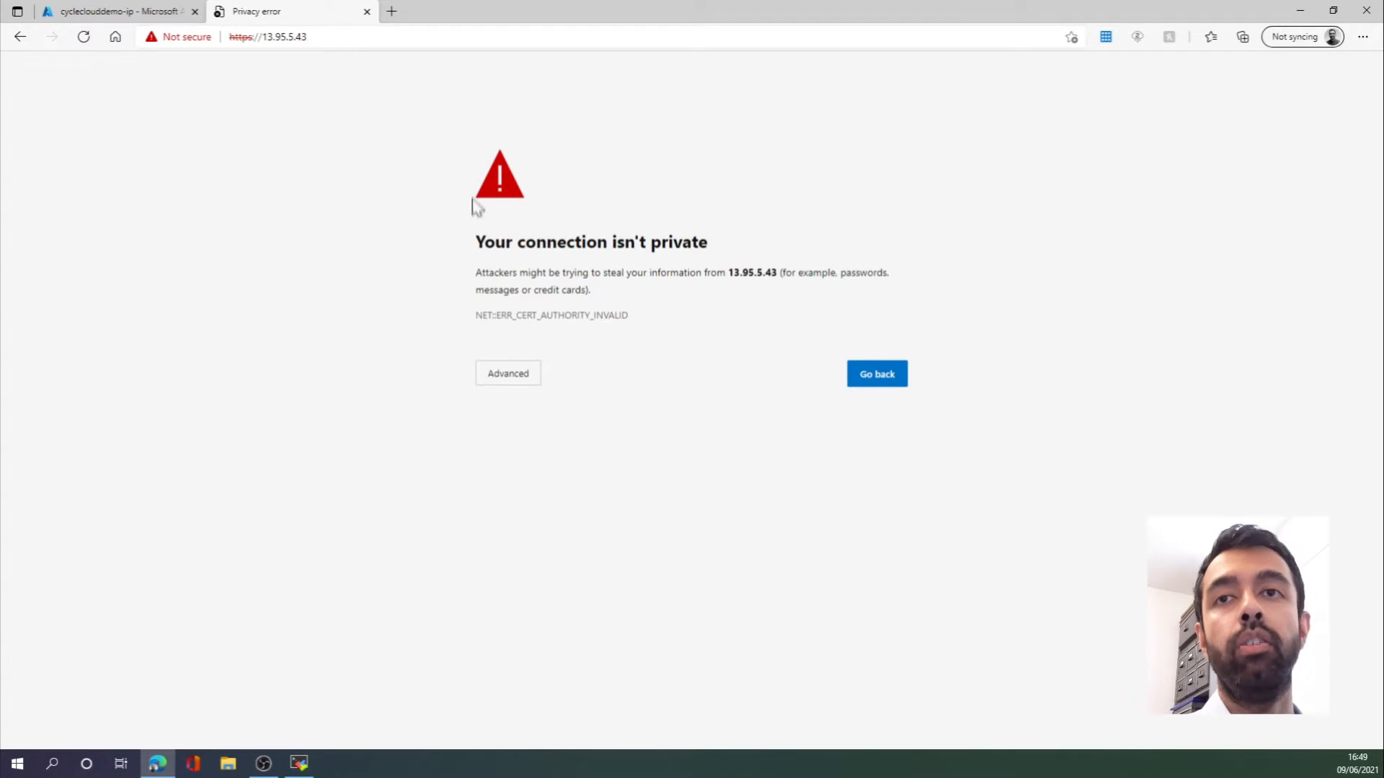
# - Expand the certificate warning for 13.95.5.43 to reveal the unsafe continue link
pyautogui.click(532, 376)
# - Continue past the certificate warning, skip the site name step, and accept the CycleCloud license agreement
pyautogui.click(519, 488)
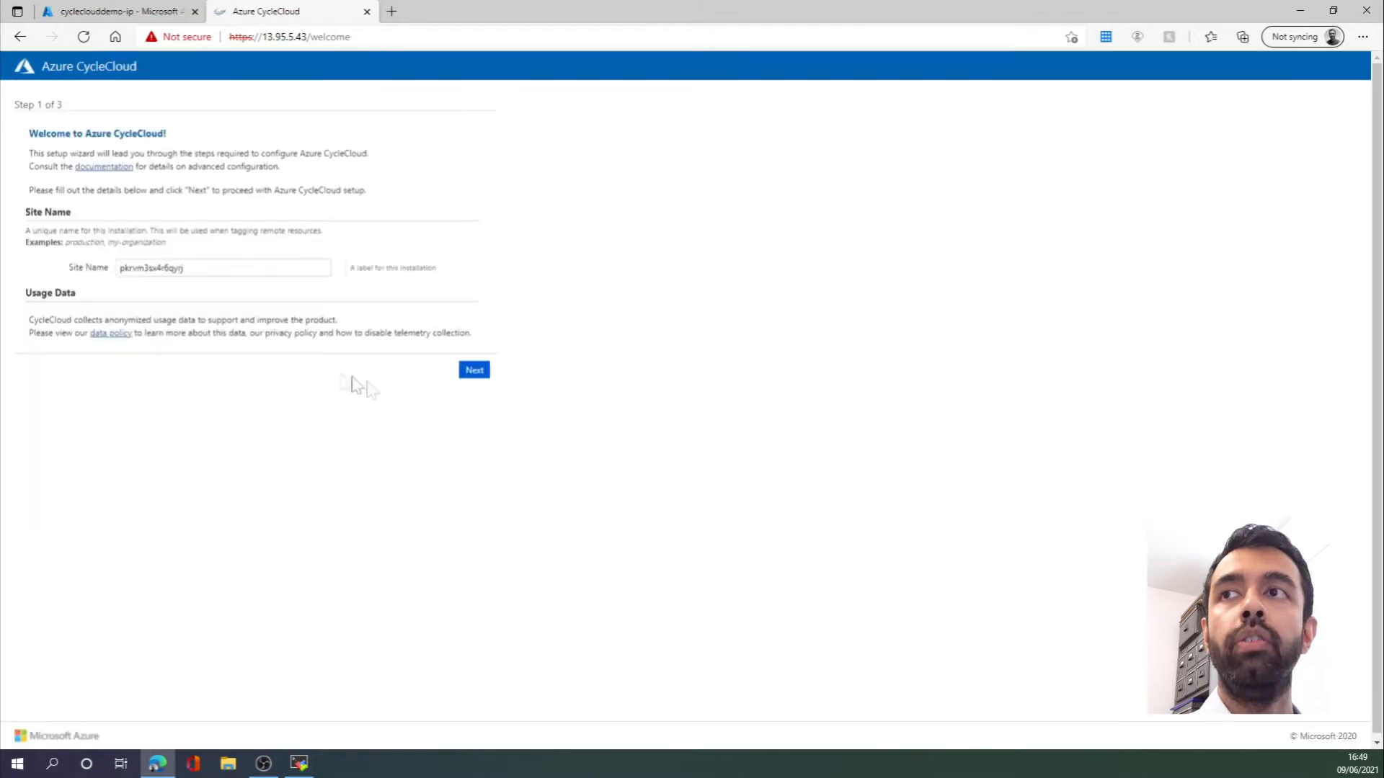
pyautogui.click(474, 371)
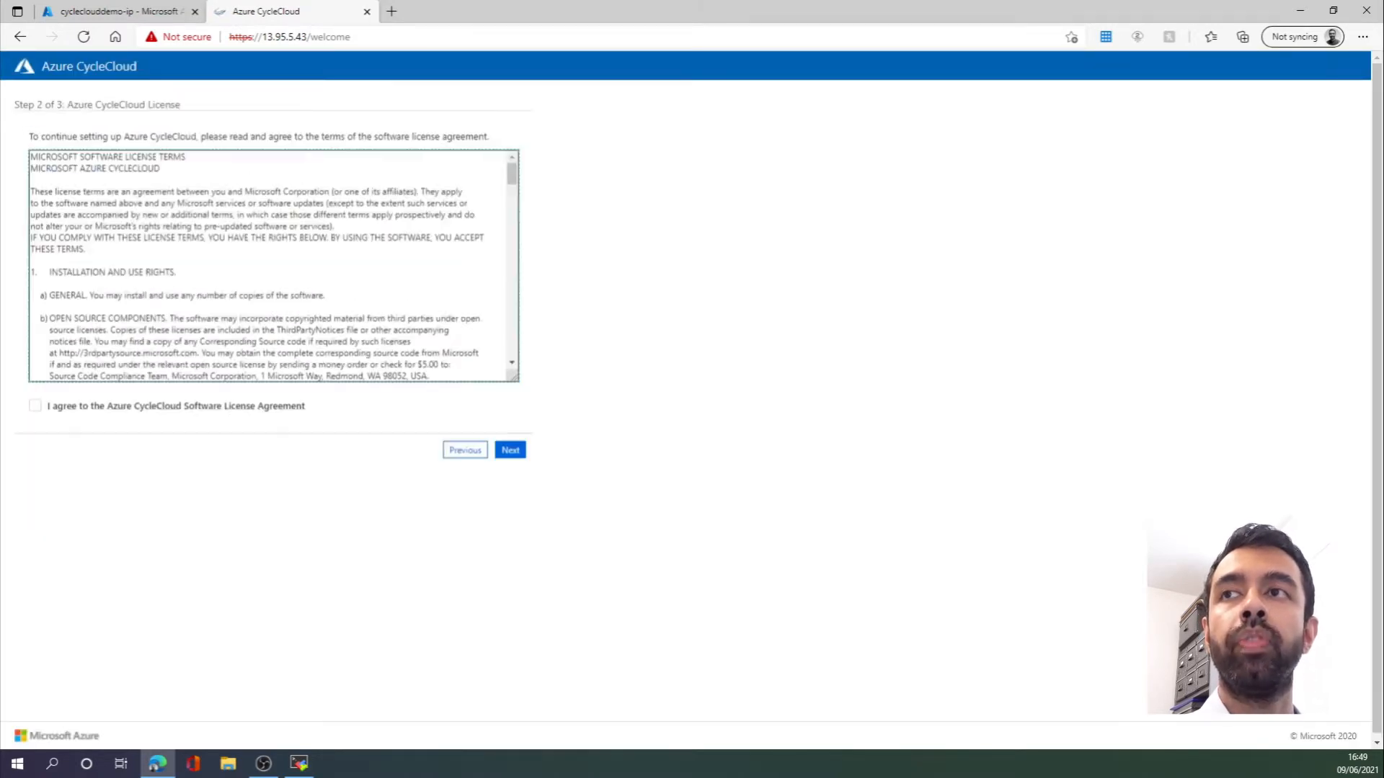
pyautogui.click(205, 409)
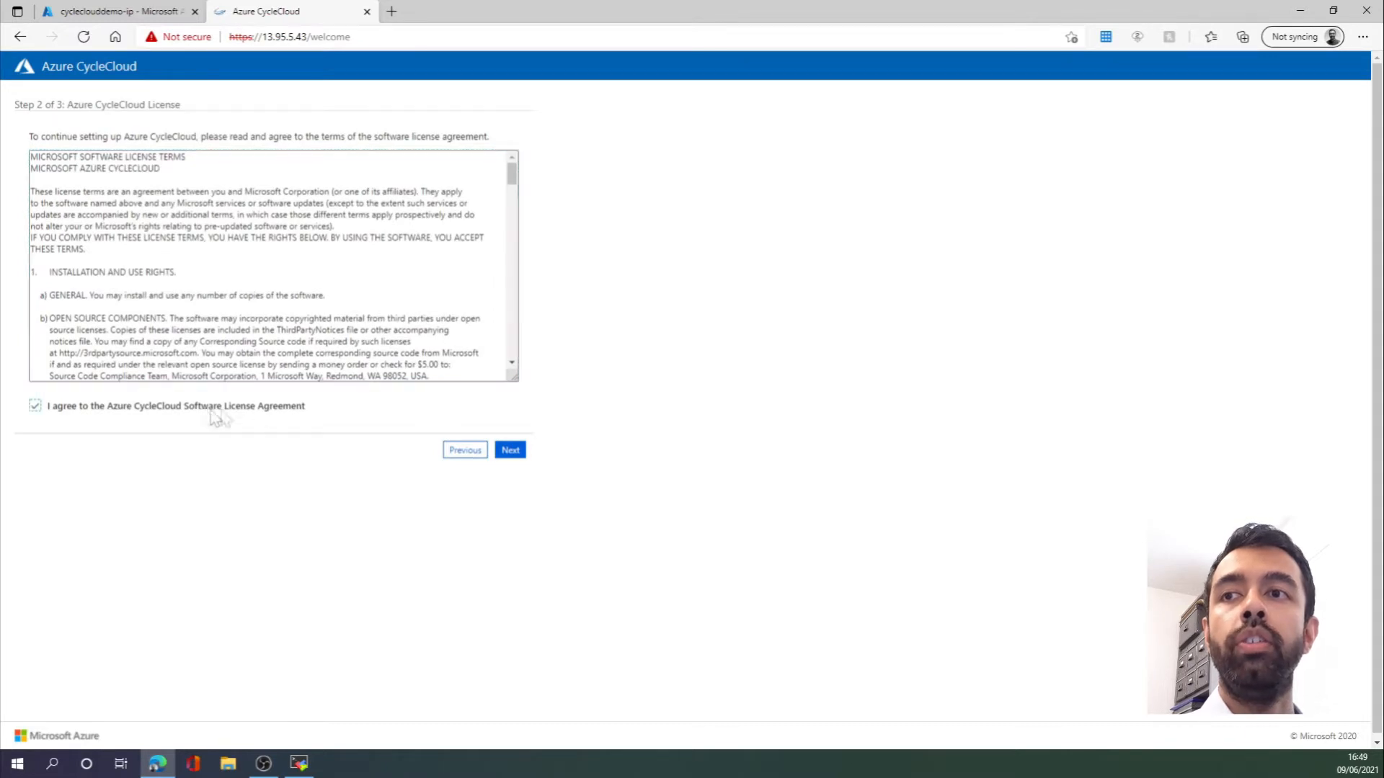
pyautogui.click(509, 452)
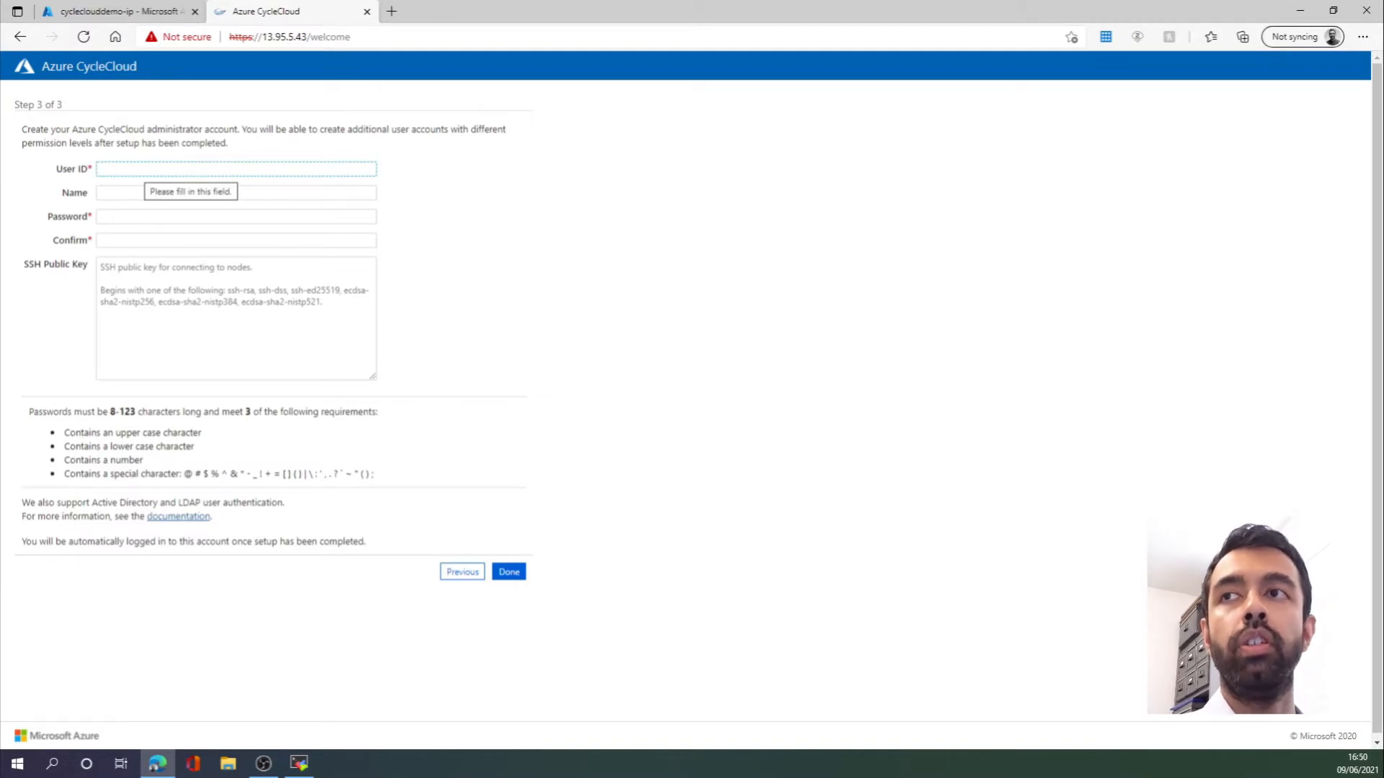
# - Enter administrator user ID cycleadmin with the account password and its confirmation
pyautogui.write('cycleadmin')
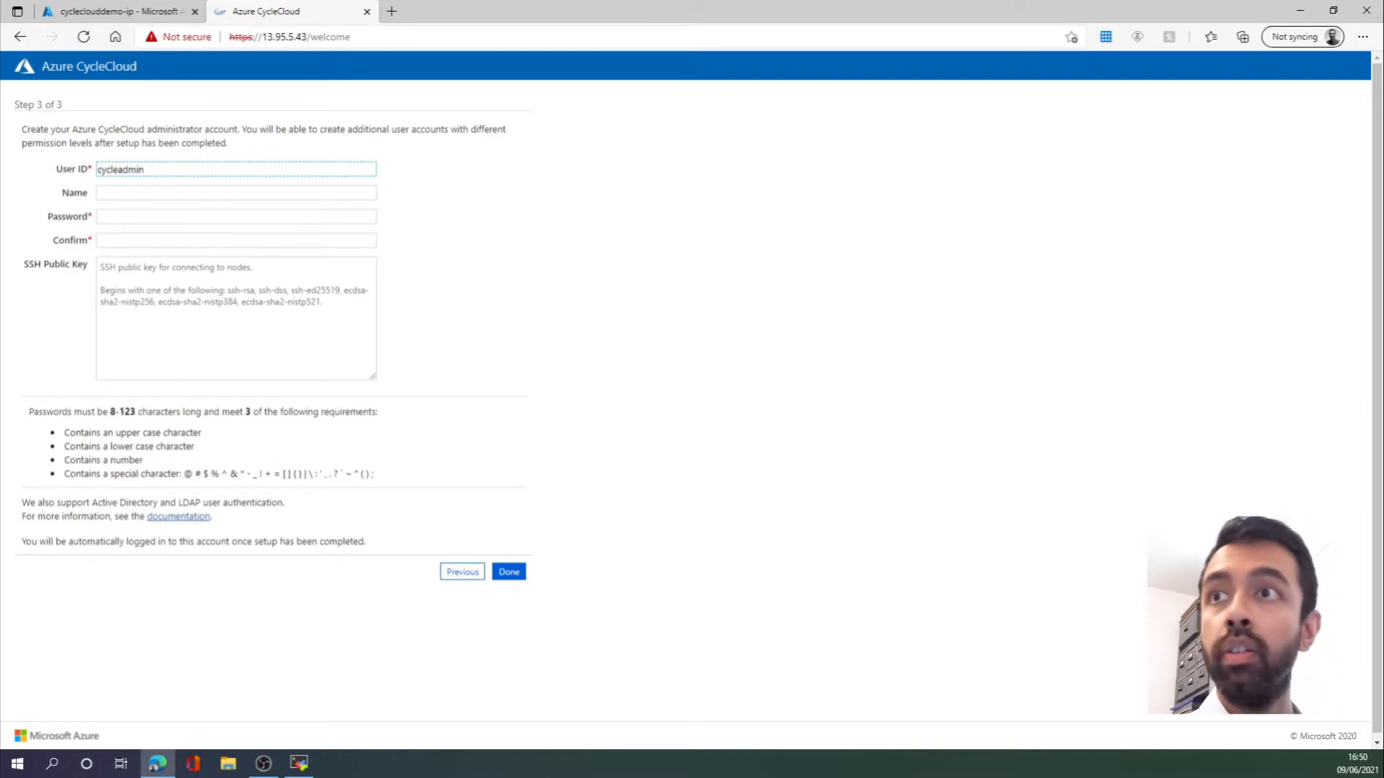
pyautogui.press('Tab')
pyautogui.press('Tab')
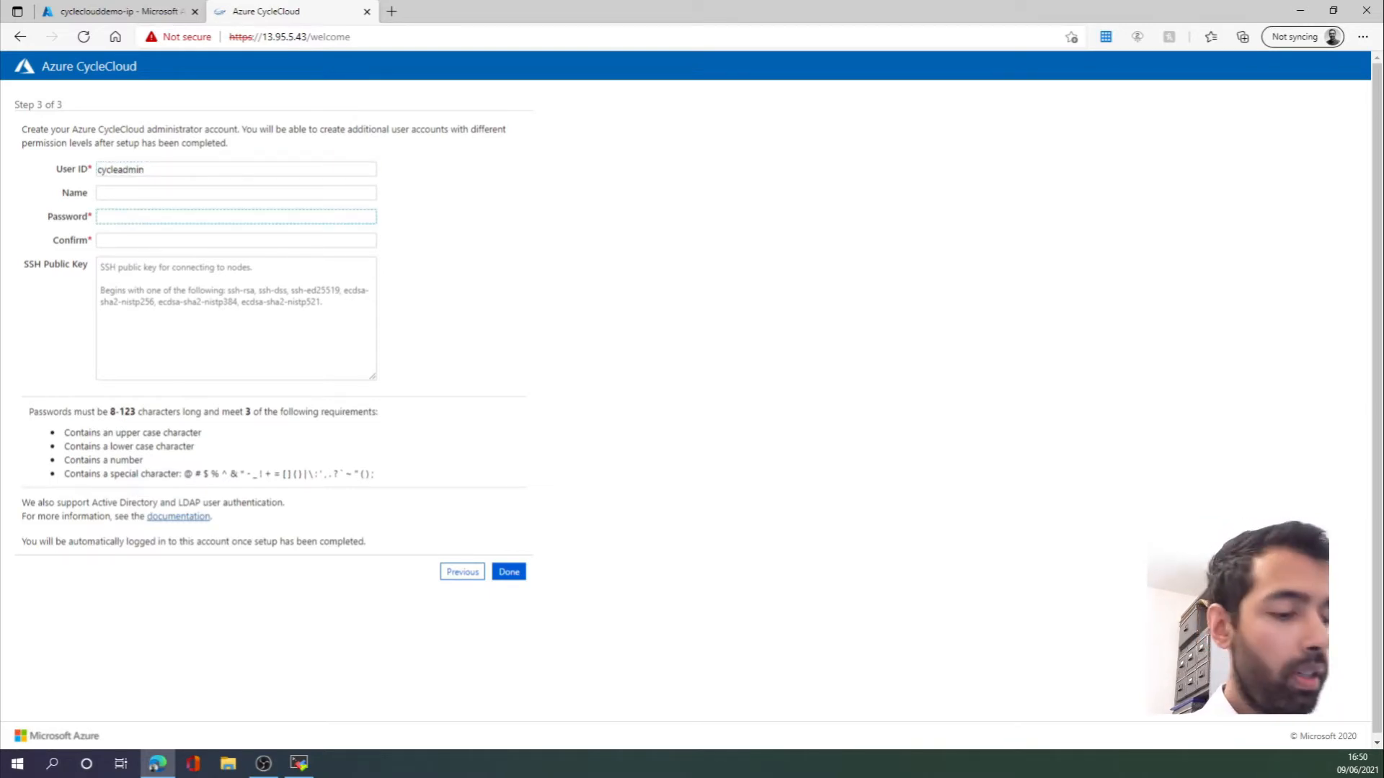
pyautogui.write('••')
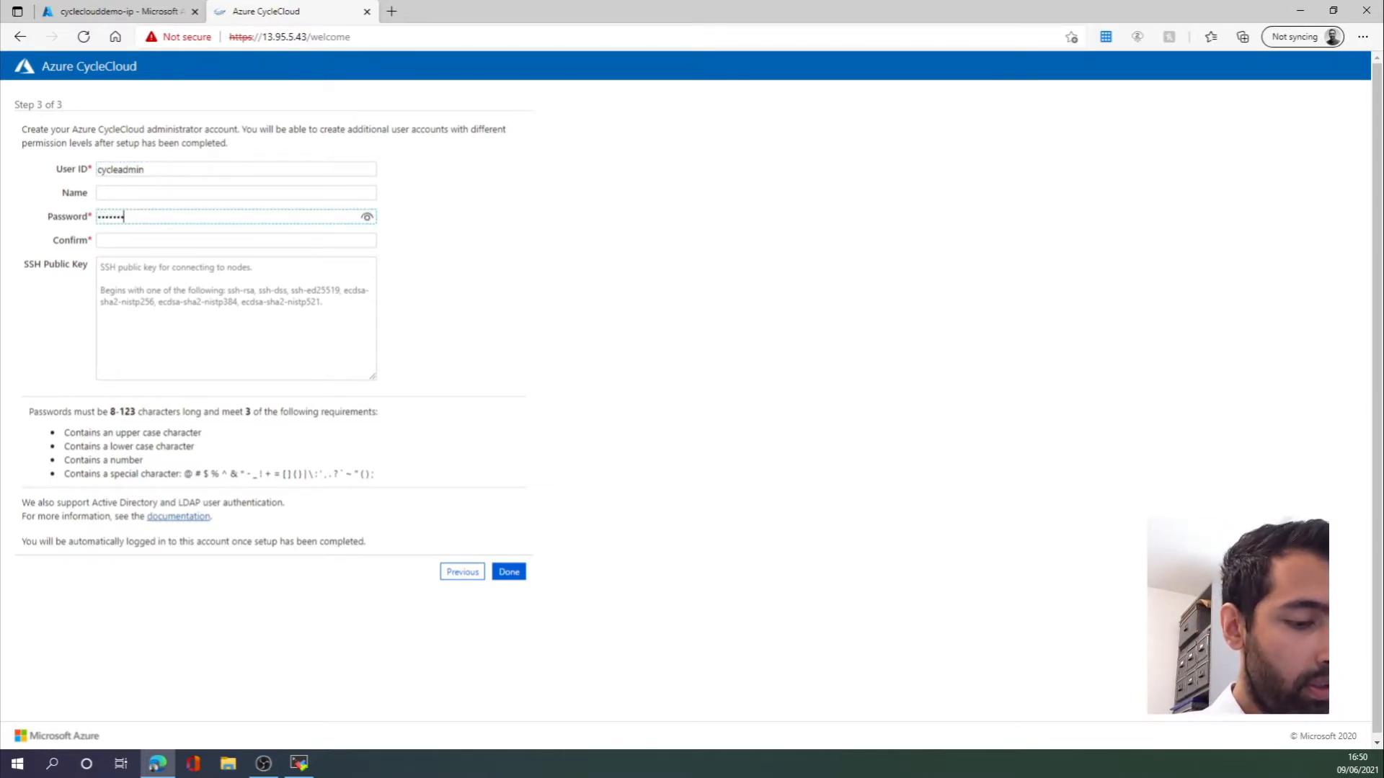
pyautogui.press('Tab')
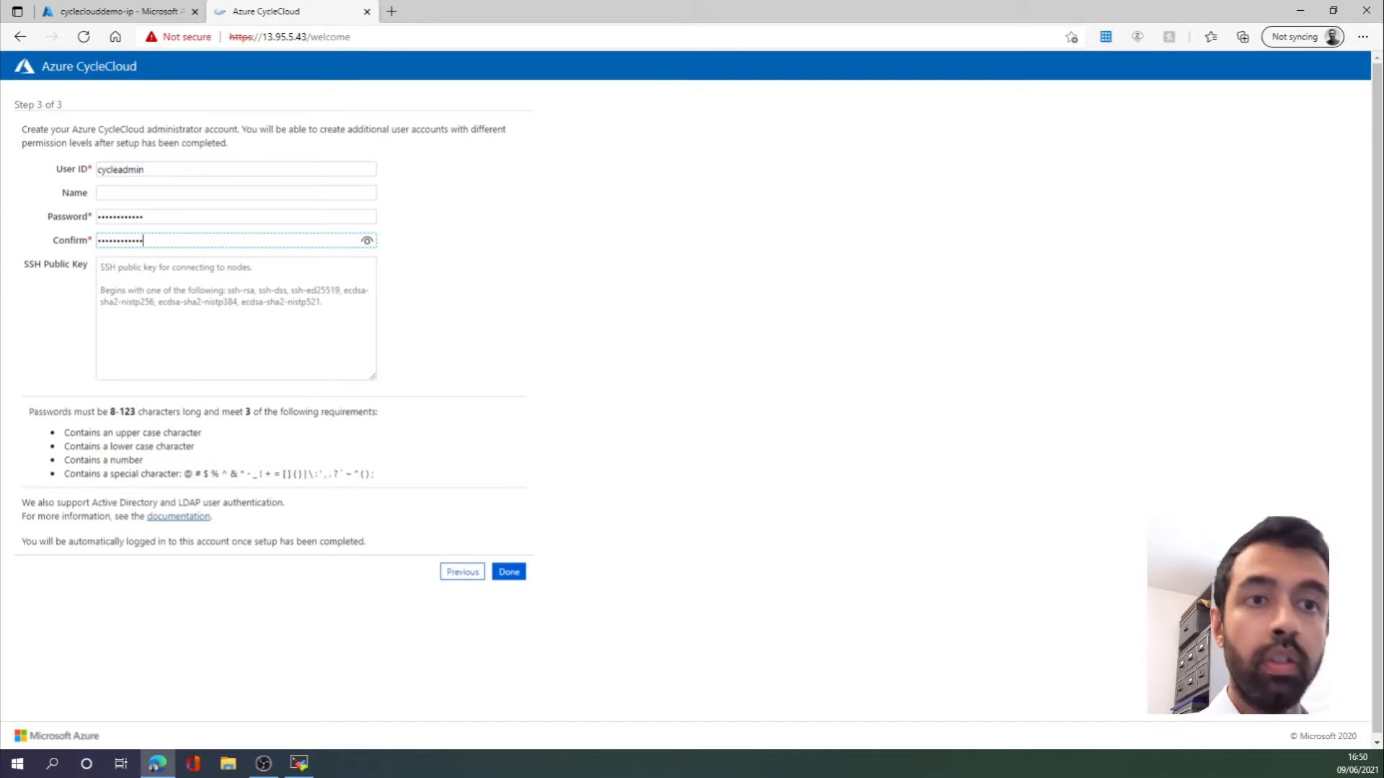
# - Copy the cycleclouddemo_key SSH public key from the cycleclouddemo_group resource group in the Azure portal
pyautogui.click(144, 10)
pyautogui.click(277, 103)
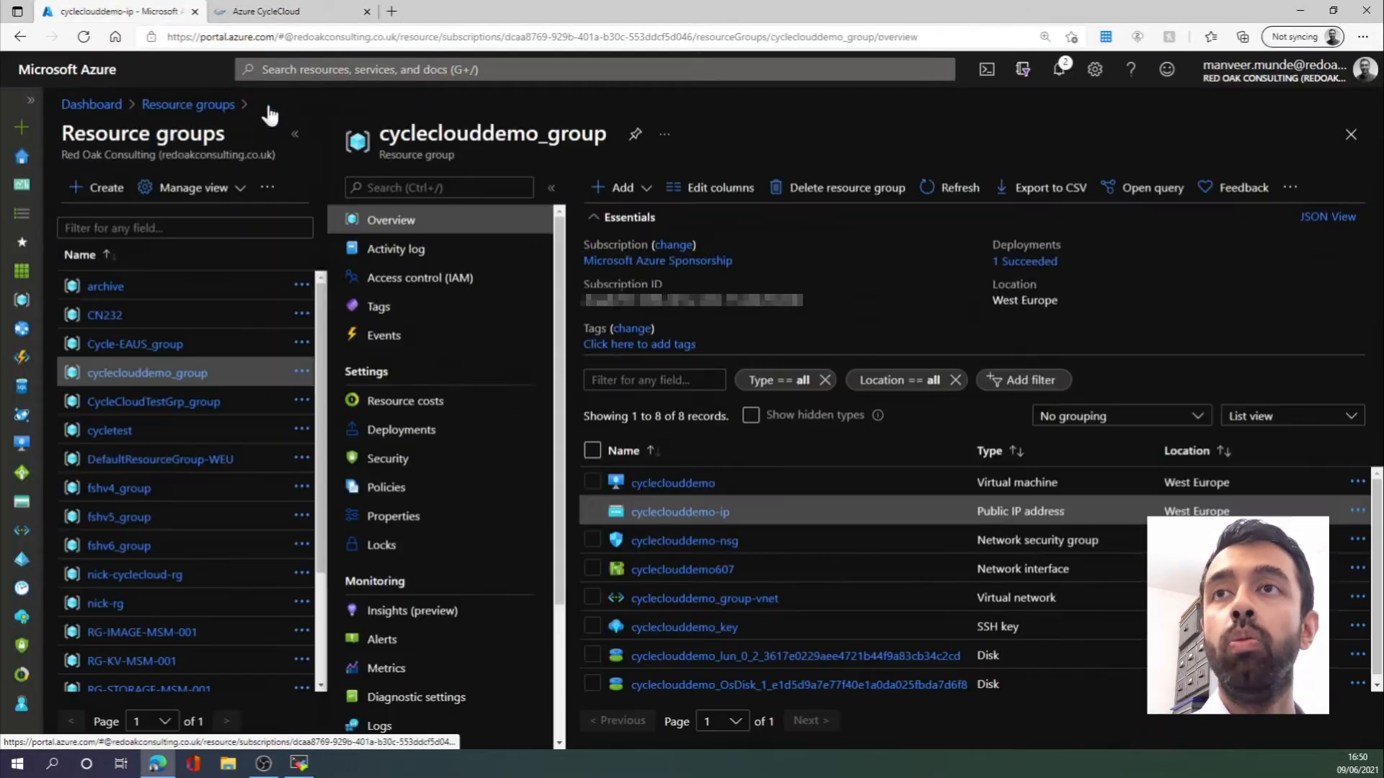
pyautogui.click(647, 629)
pyautogui.click(520, 511)
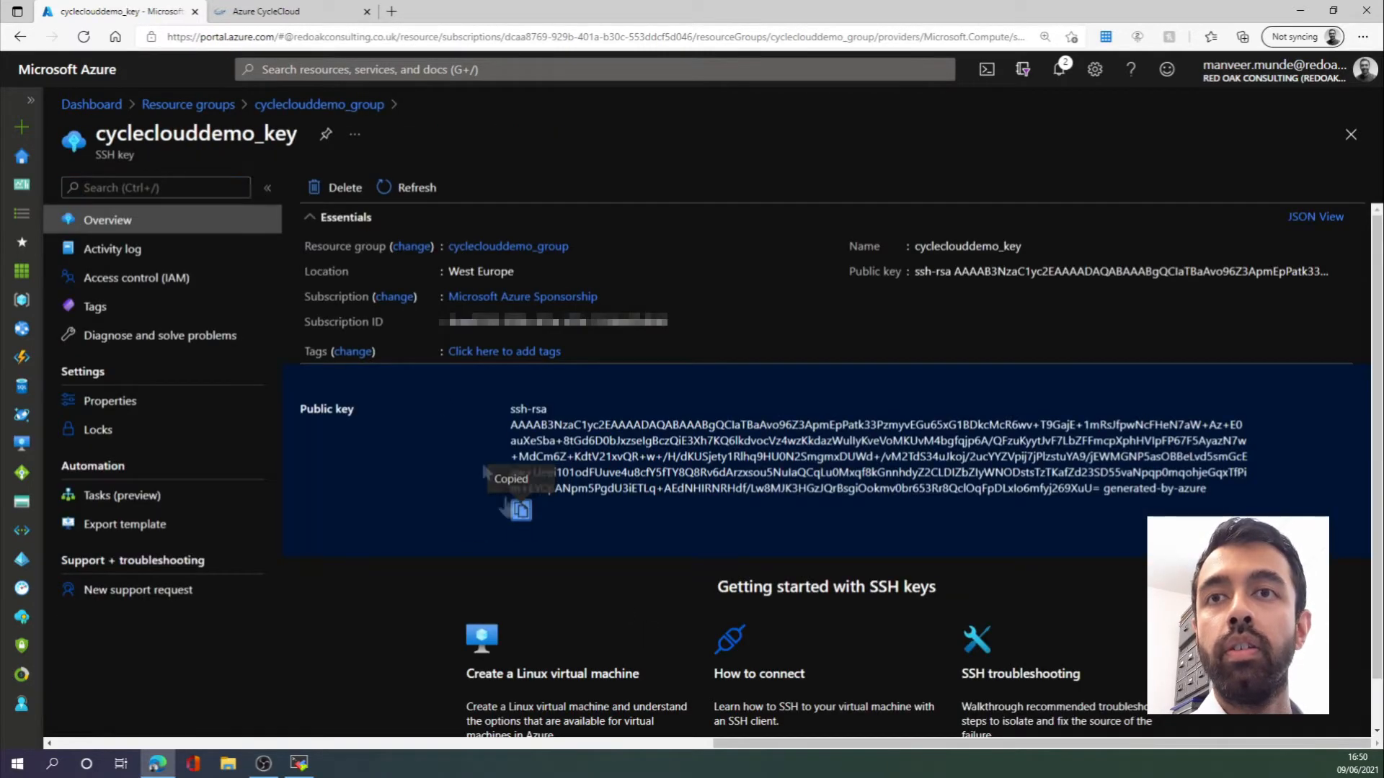
pyautogui.click(267, 11)
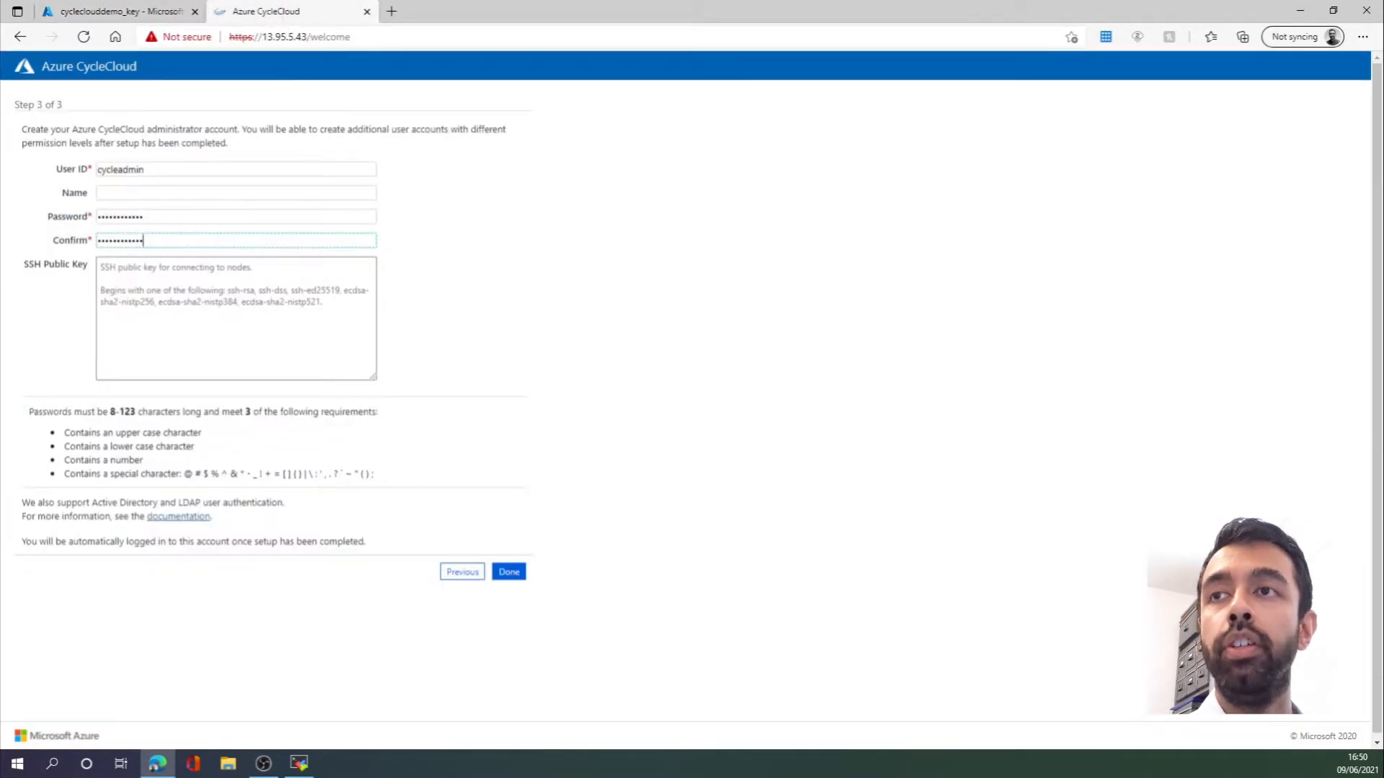
# - Paste the copied SSH public key into the administrator account and complete the setup wizard
pyautogui.rightClick(170, 276)
pyautogui.click(225, 418)
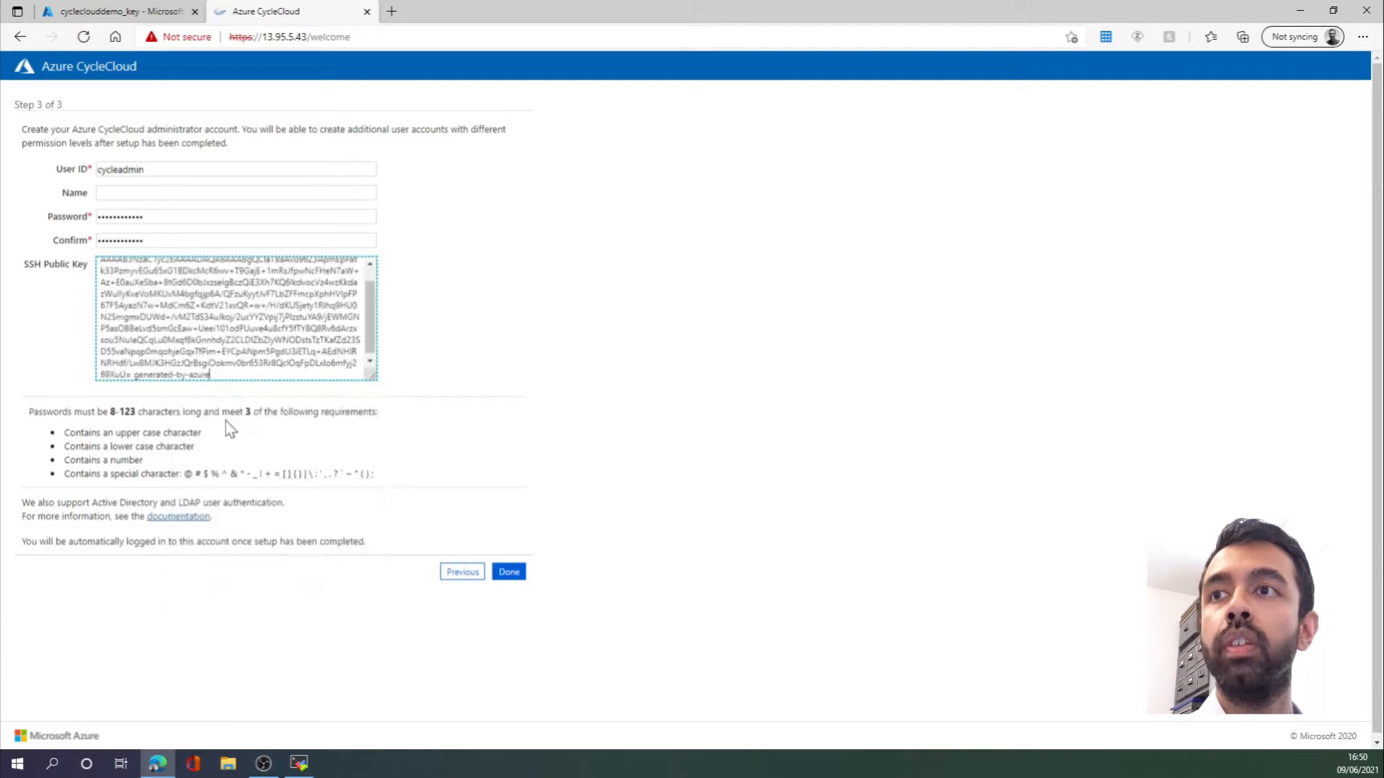
pyautogui.click(508, 575)
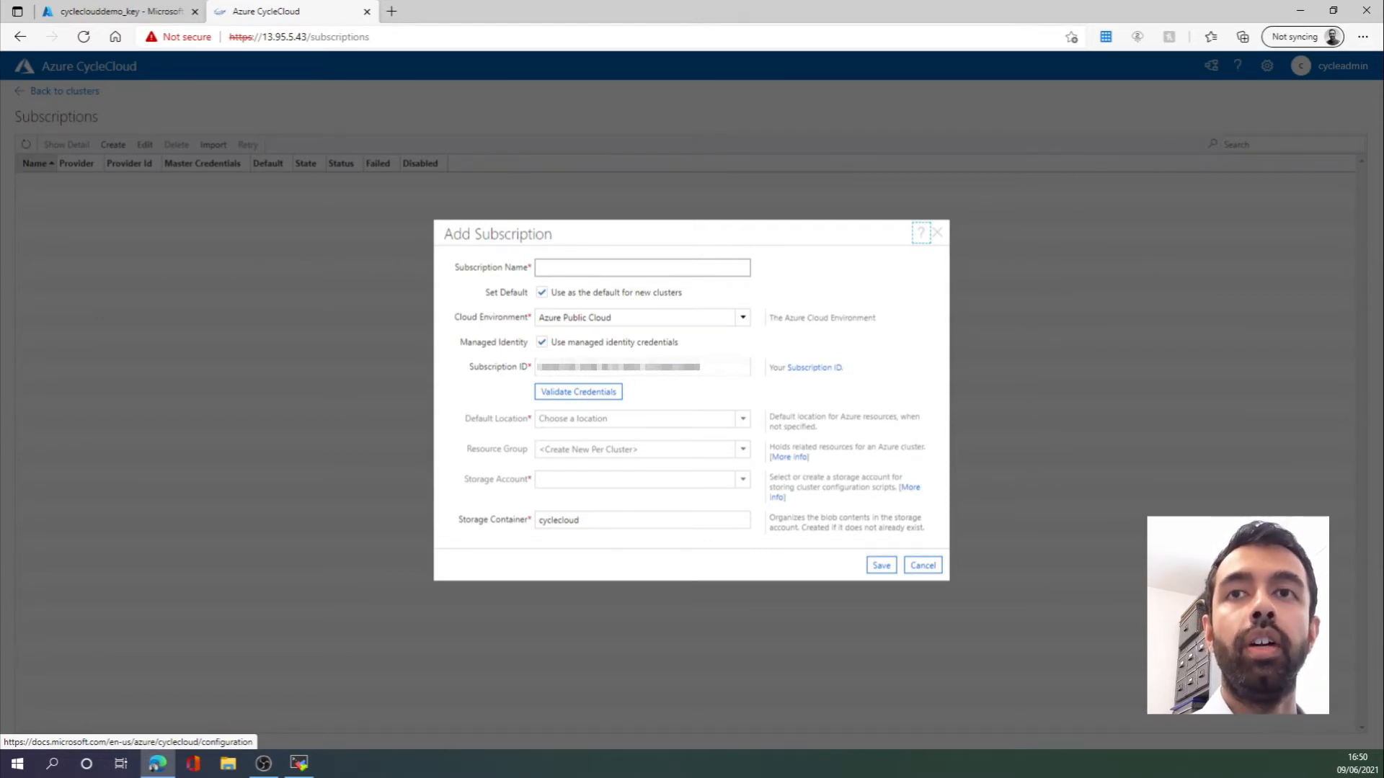
pyautogui.click(641, 267)
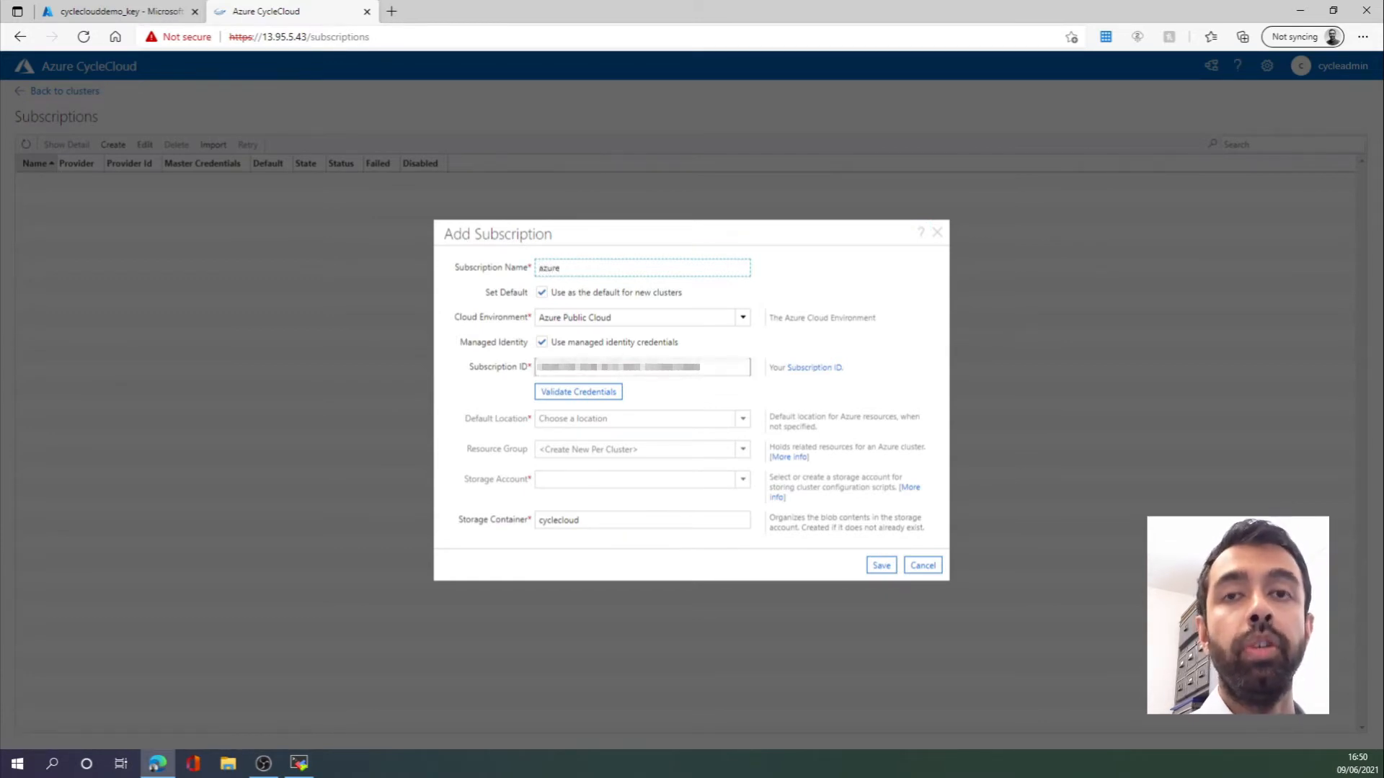
pyautogui.click(556, 395)
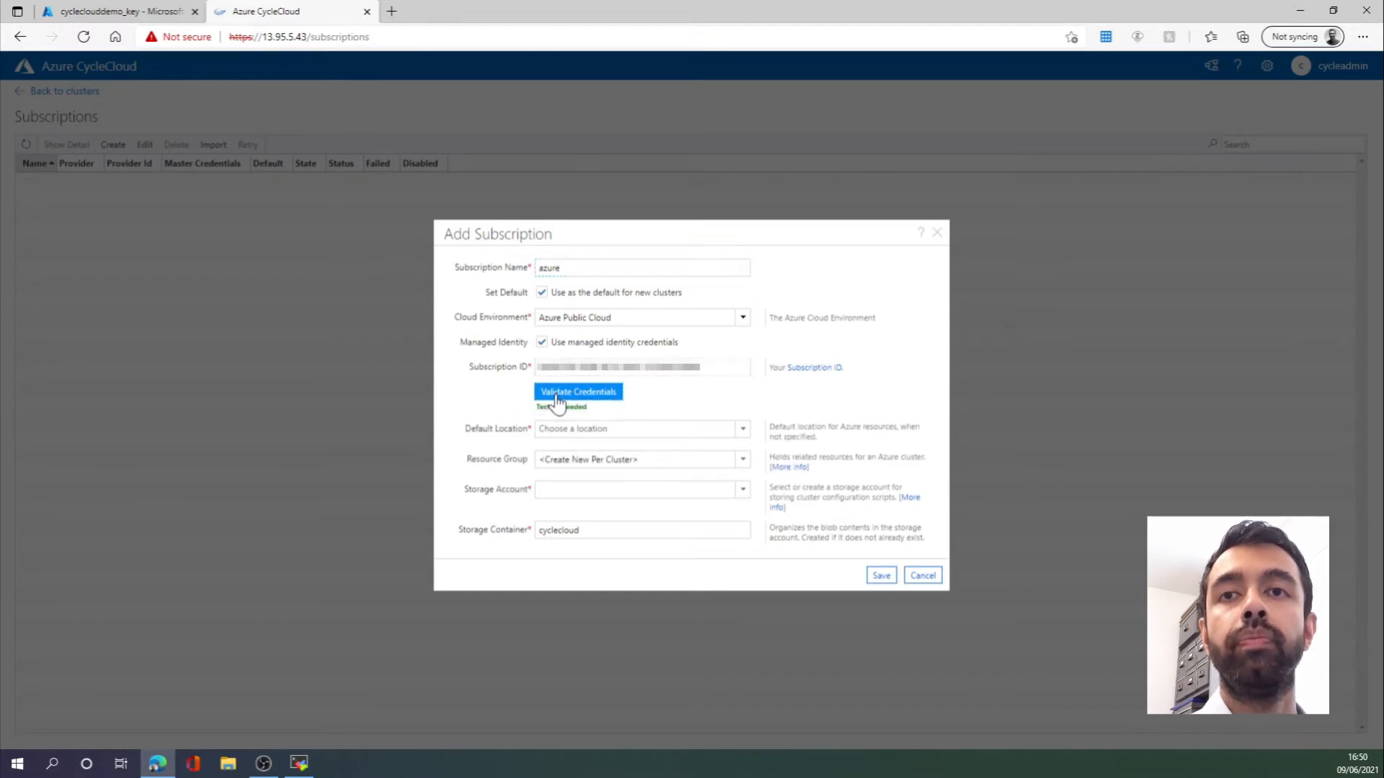
pyautogui.click(742, 429)
pyautogui.scroll(-5, 638, 360)
pyautogui.scroll(-3, 638, 361)
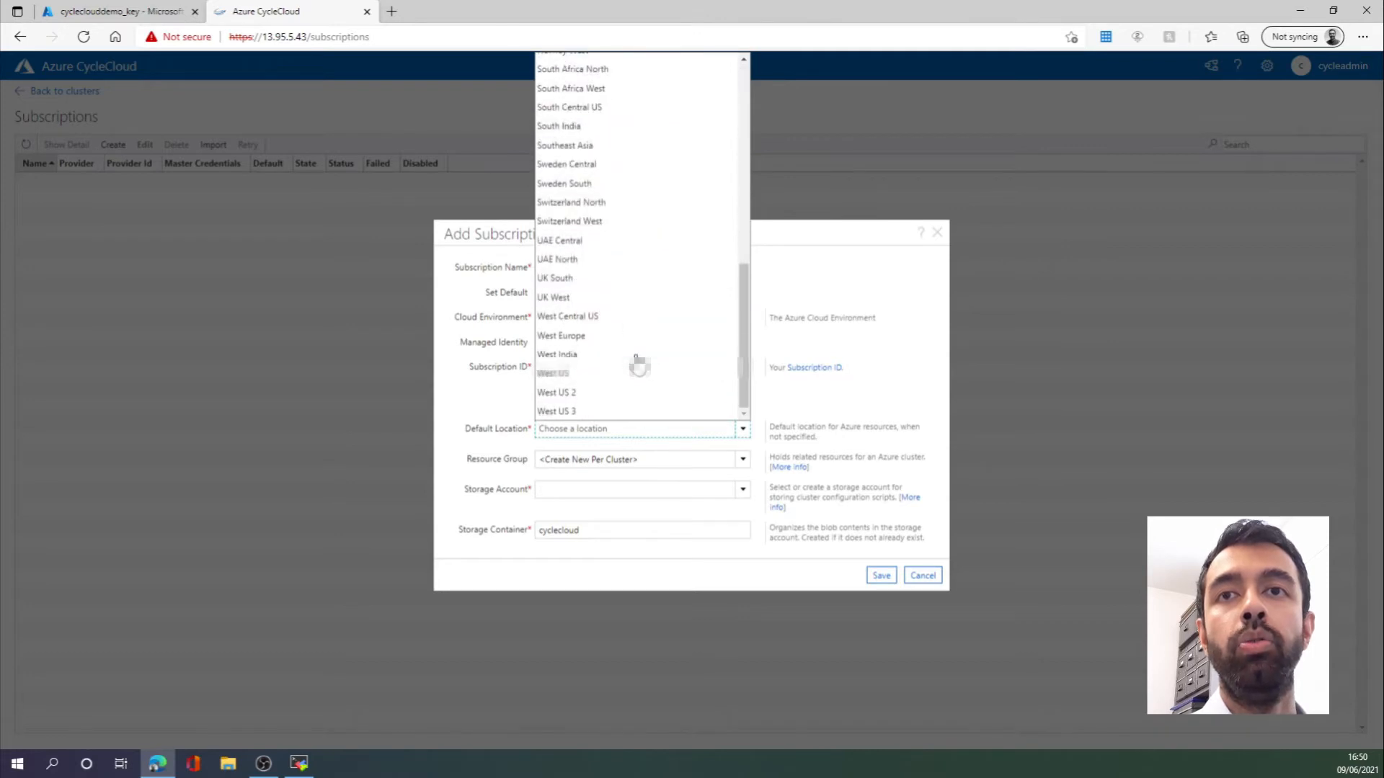
pyautogui.click(605, 349)
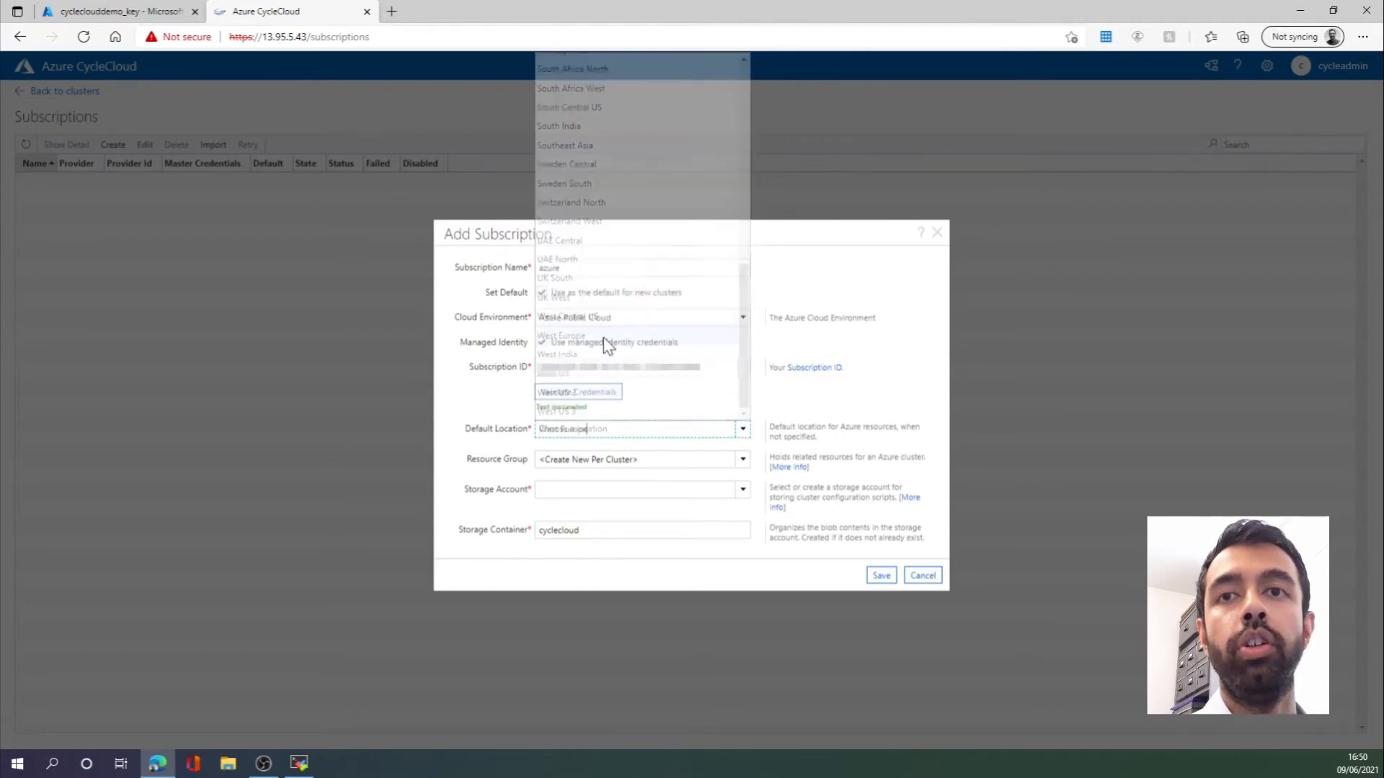
pyautogui.click(742, 461)
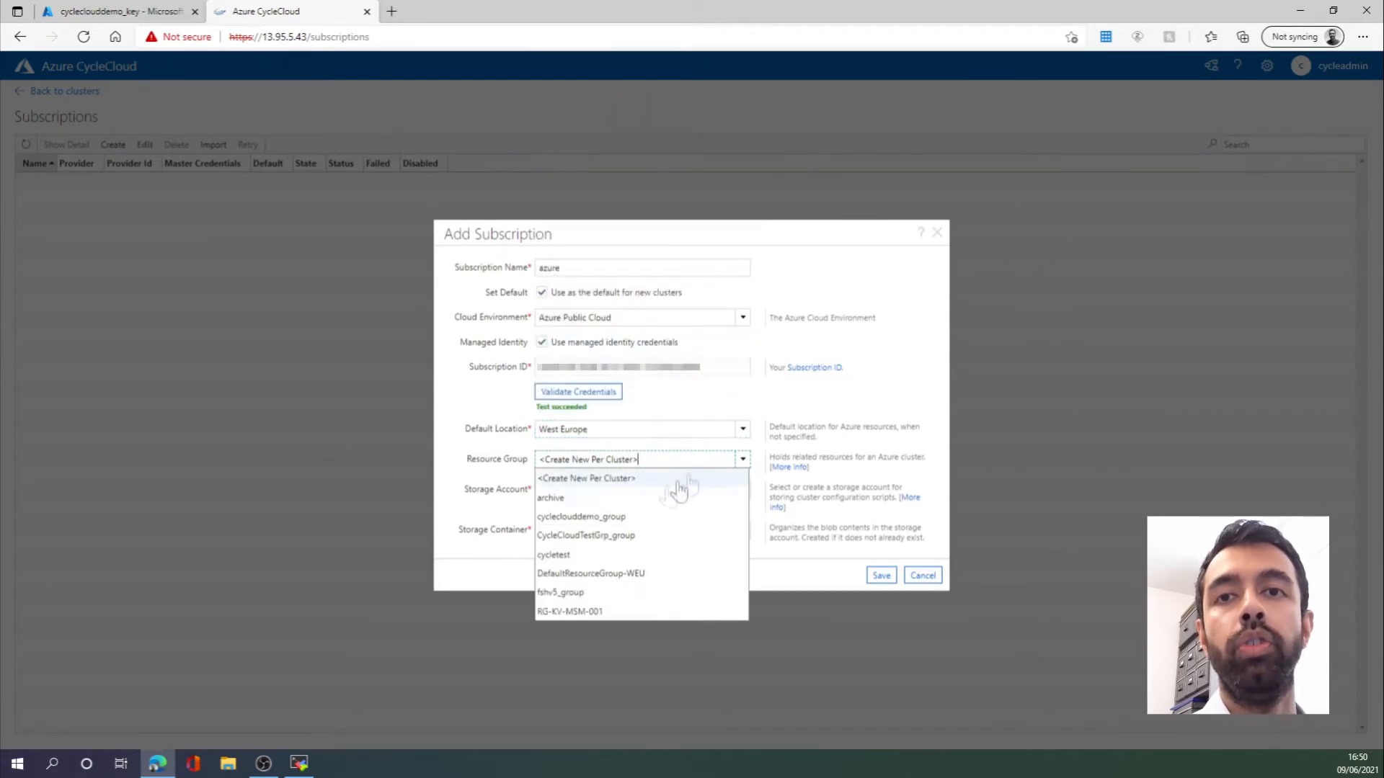
pyautogui.click(608, 517)
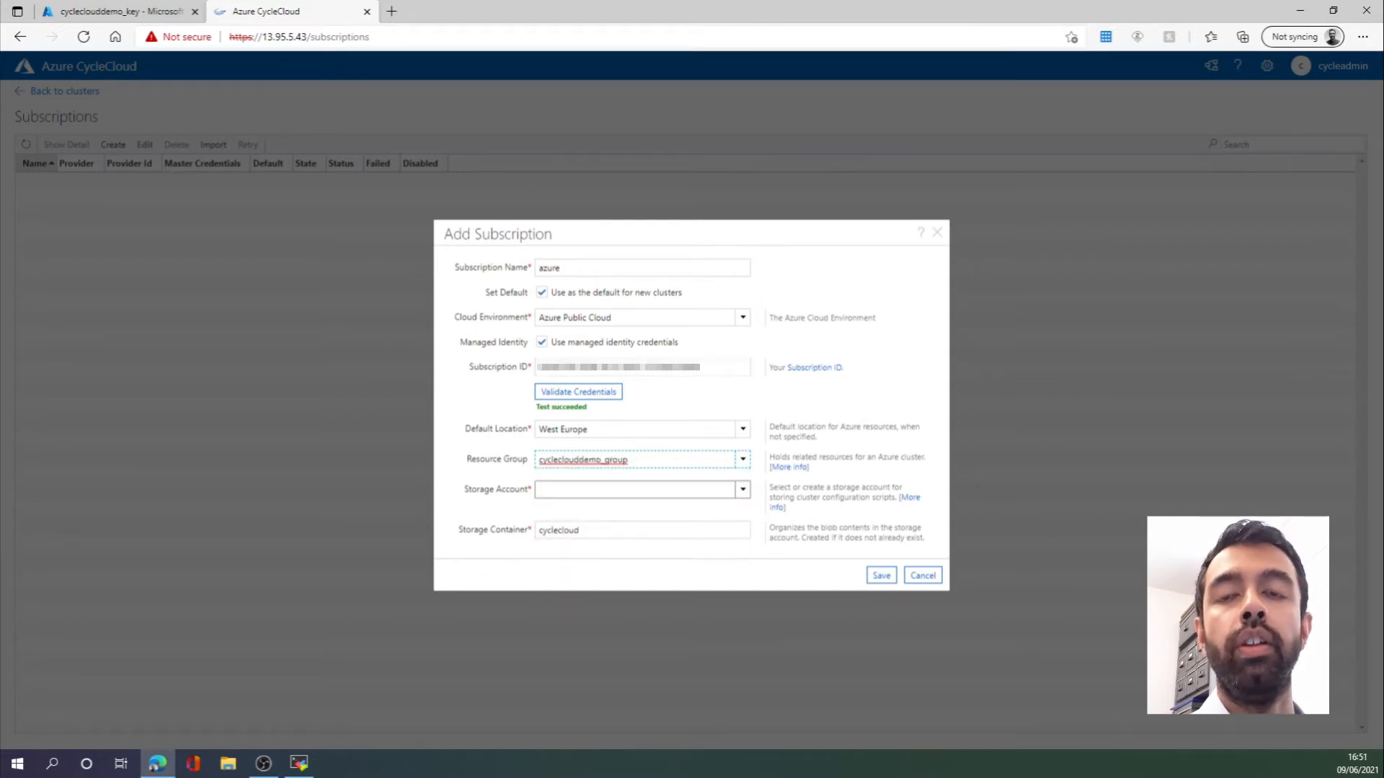
pyautogui.click(539, 490)
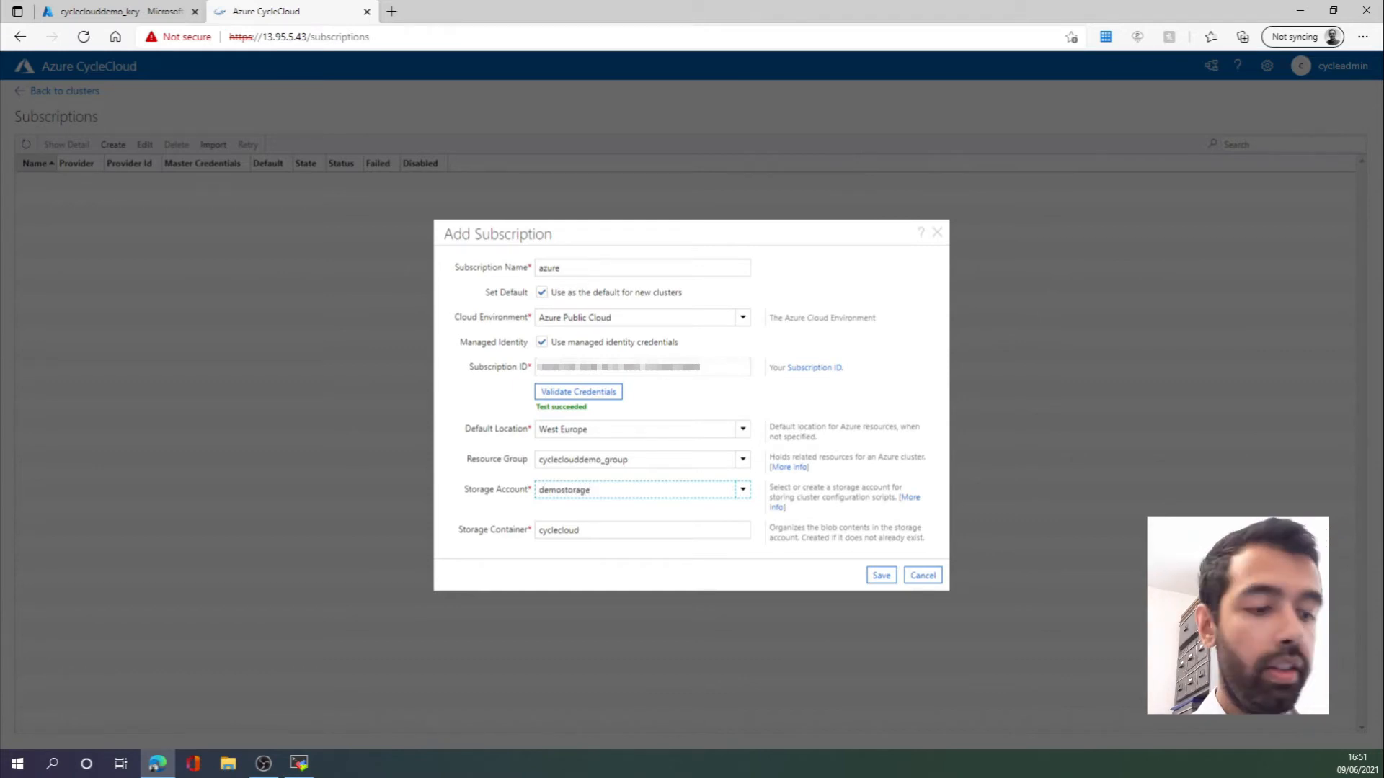
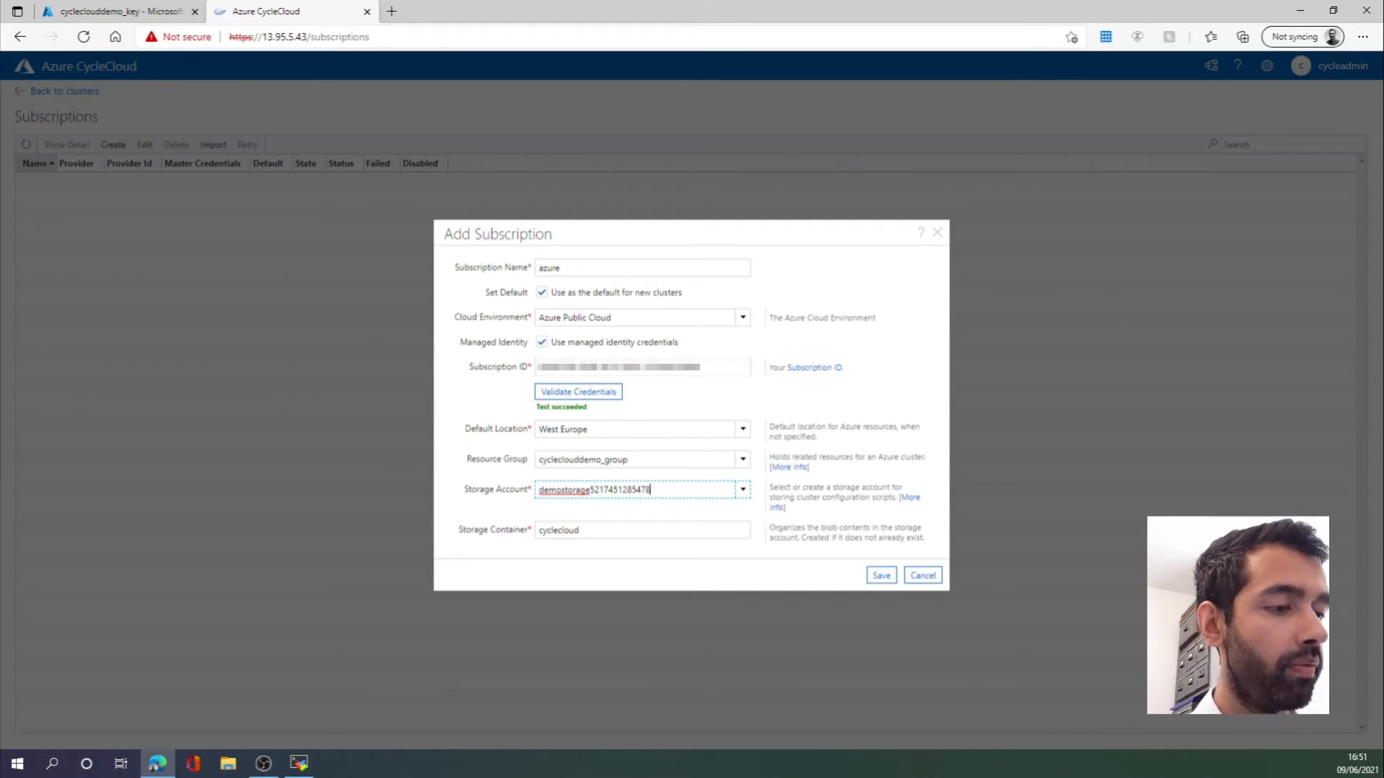
pyautogui.click(882, 576)
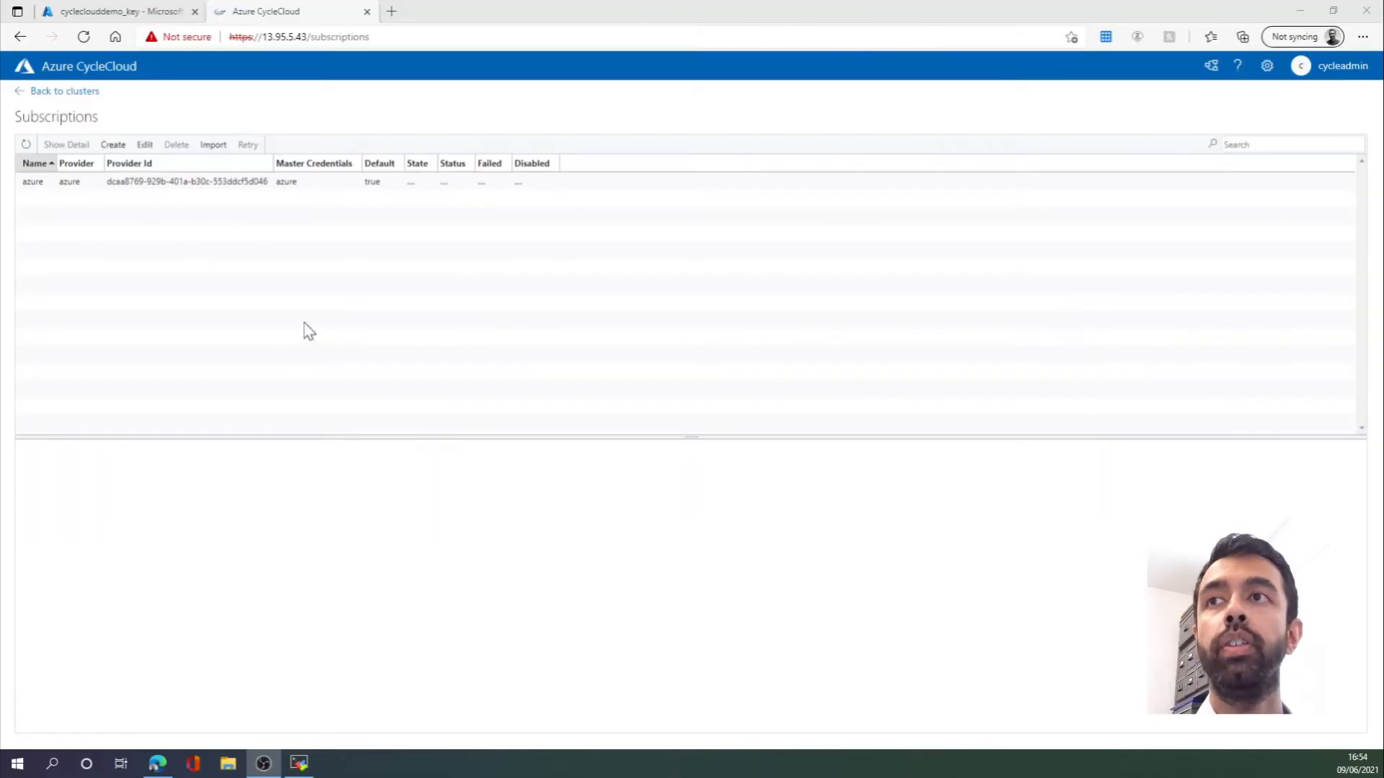
# - Start a new Slurm cluster from the clusters home page and name it democluster
pyautogui.click(79, 96)
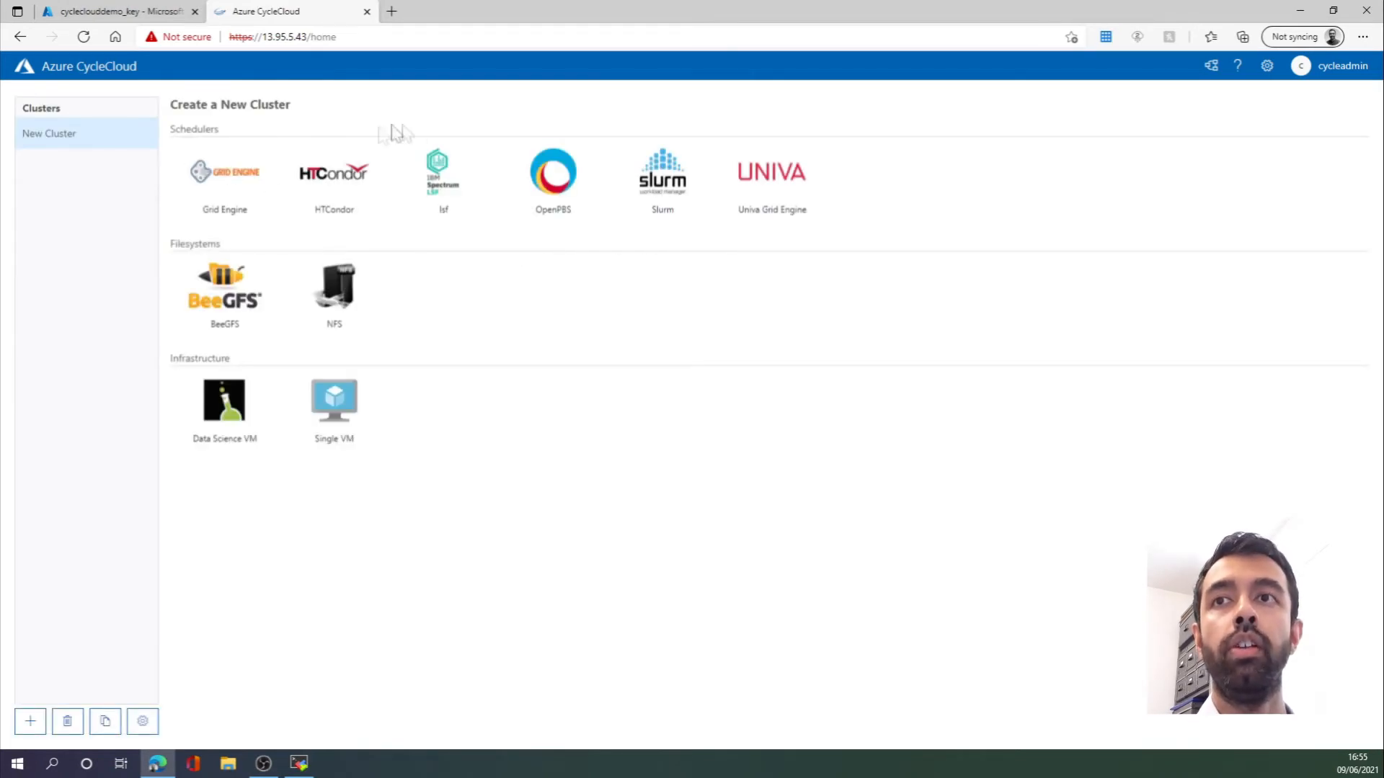
pyautogui.click(661, 186)
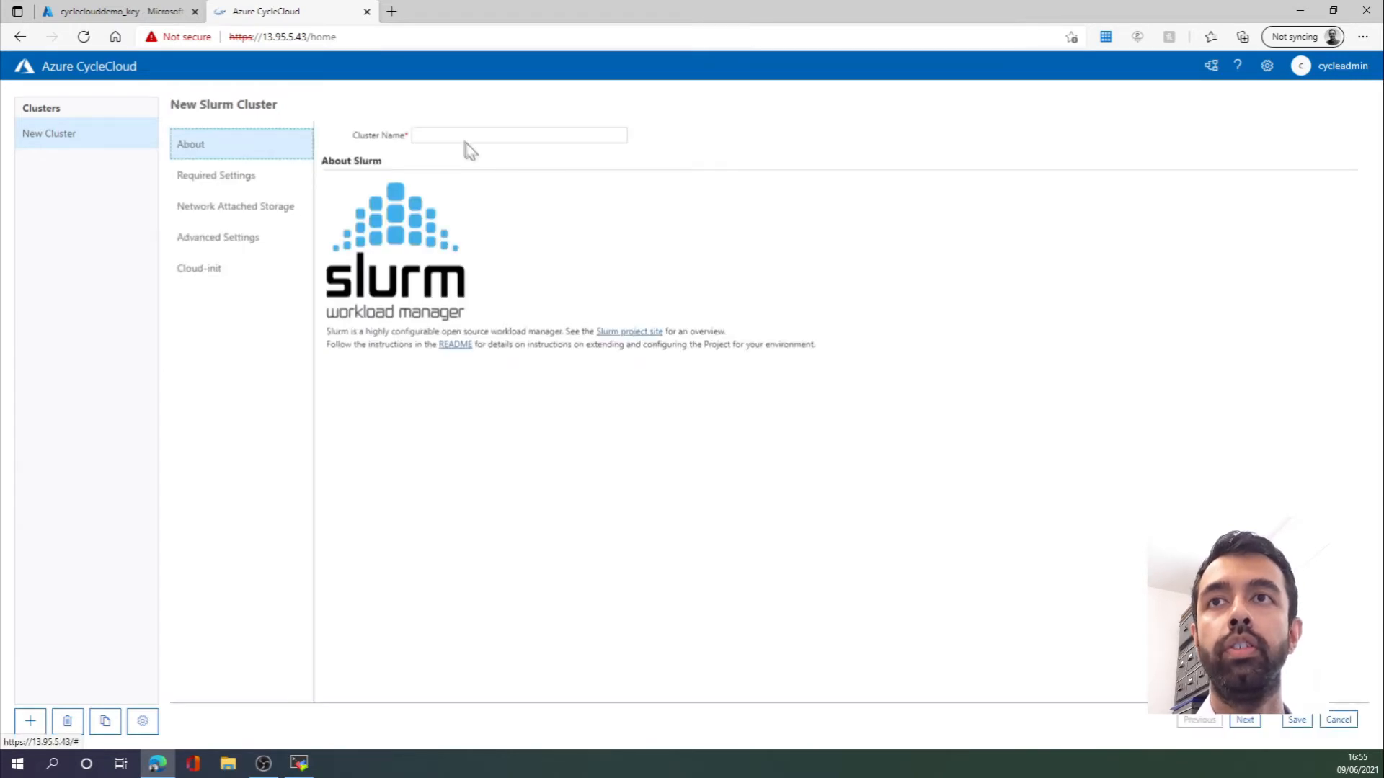
pyautogui.click(472, 135)
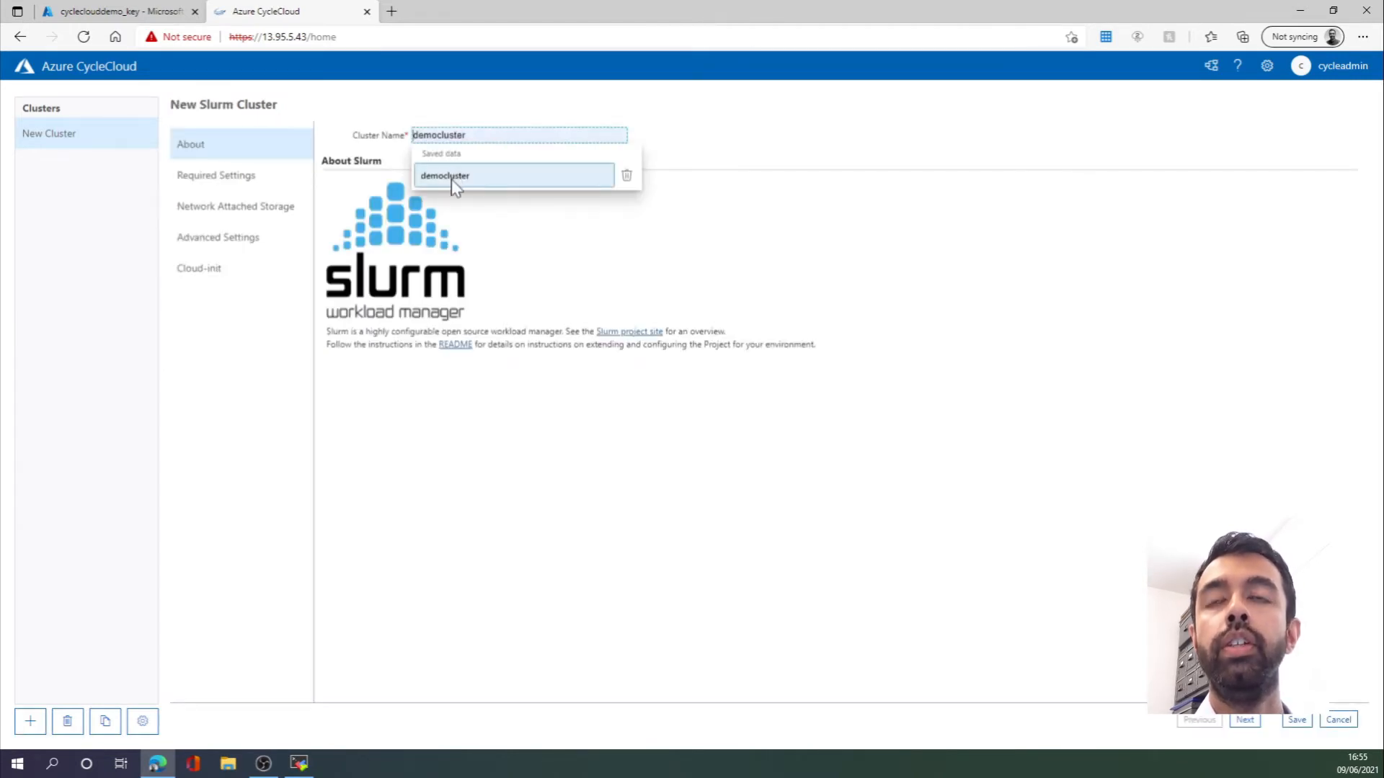
pyautogui.click(451, 179)
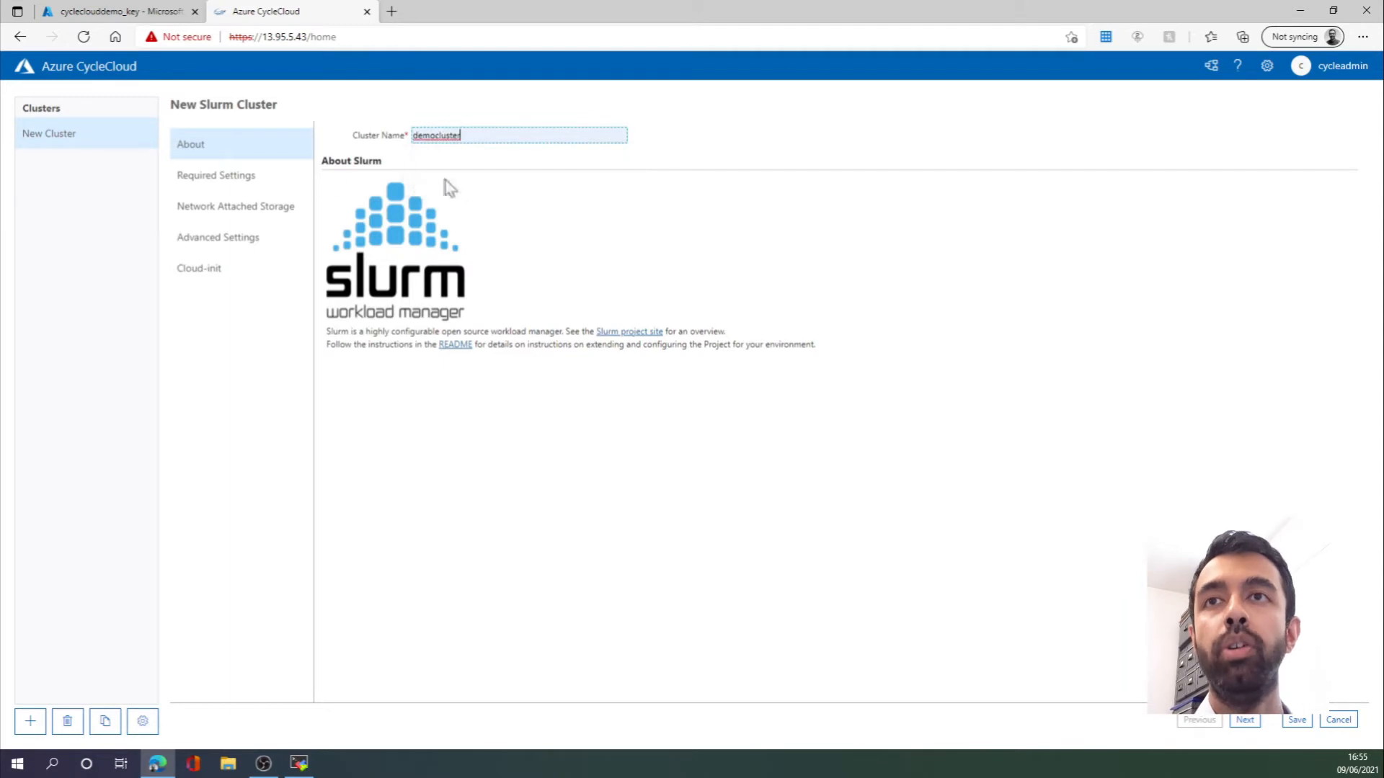
pyautogui.click(235, 185)
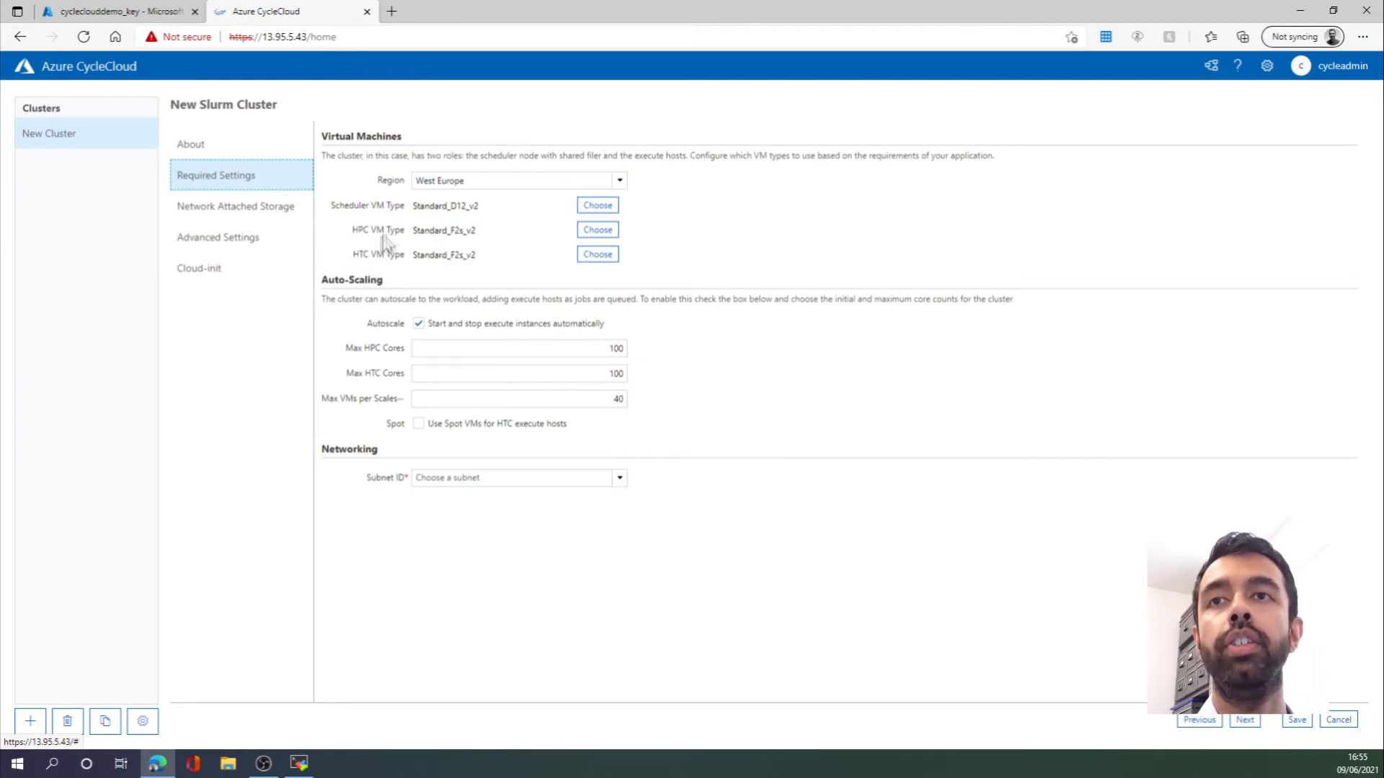
# - Choose Standard_HC44rs as the HPC VM type for the execute nodes
pyautogui.click(597, 230)
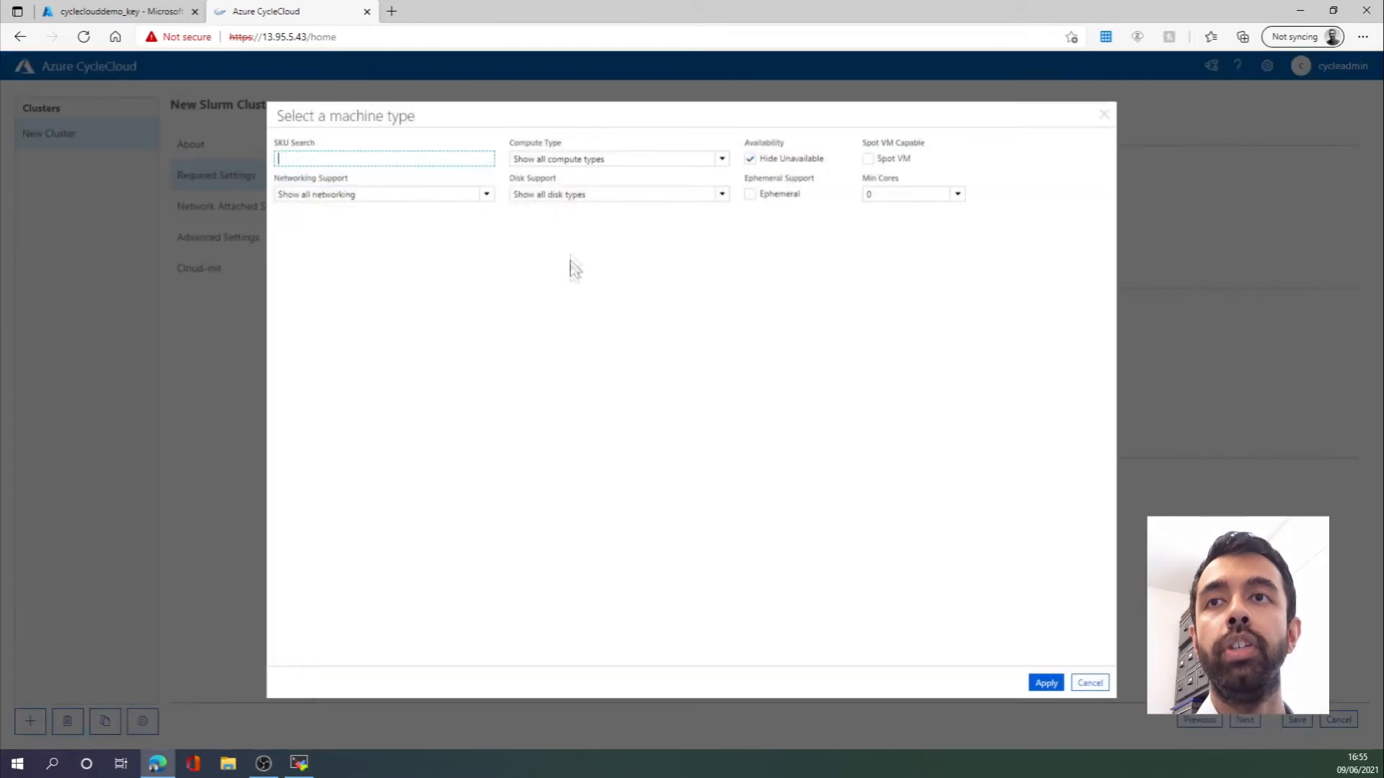
pyautogui.scroll(-20, 441, 430)
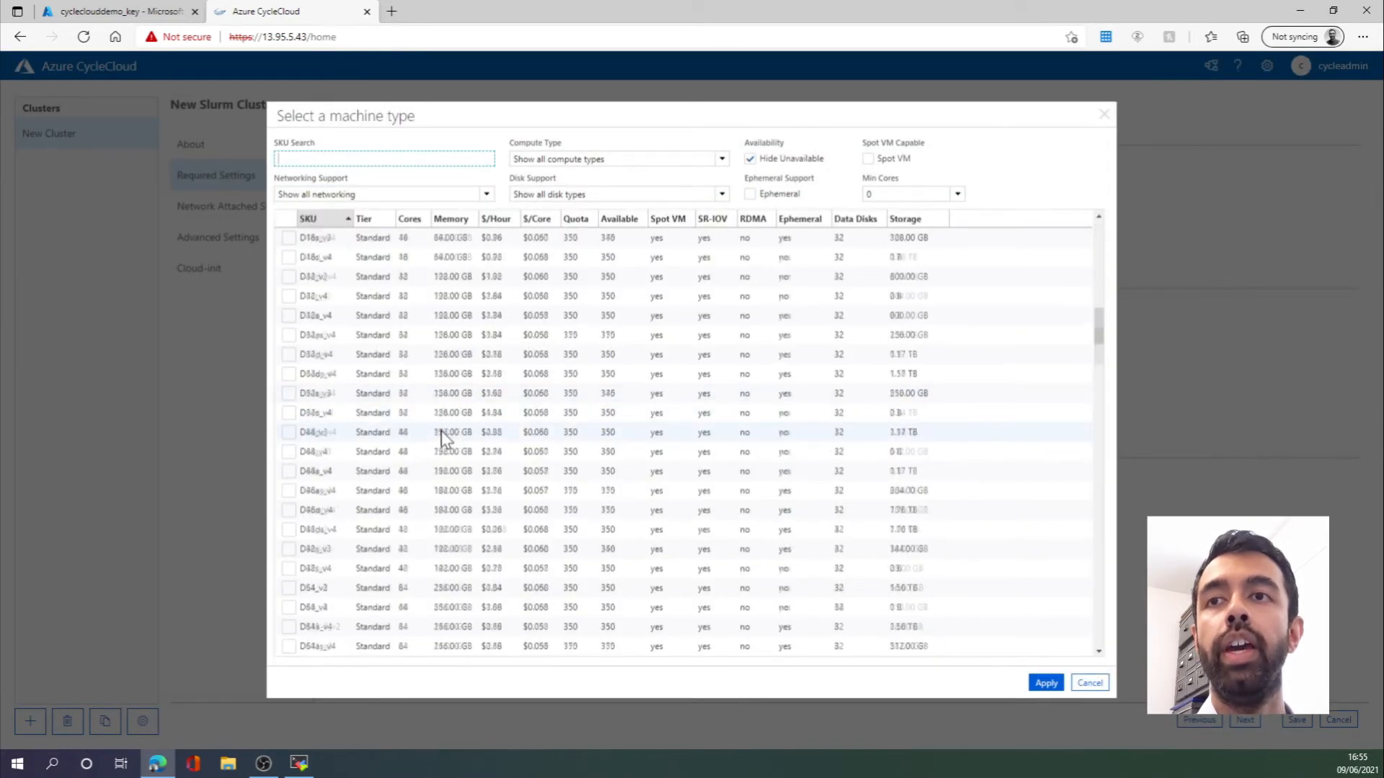
pyautogui.scroll(-20, 441, 431)
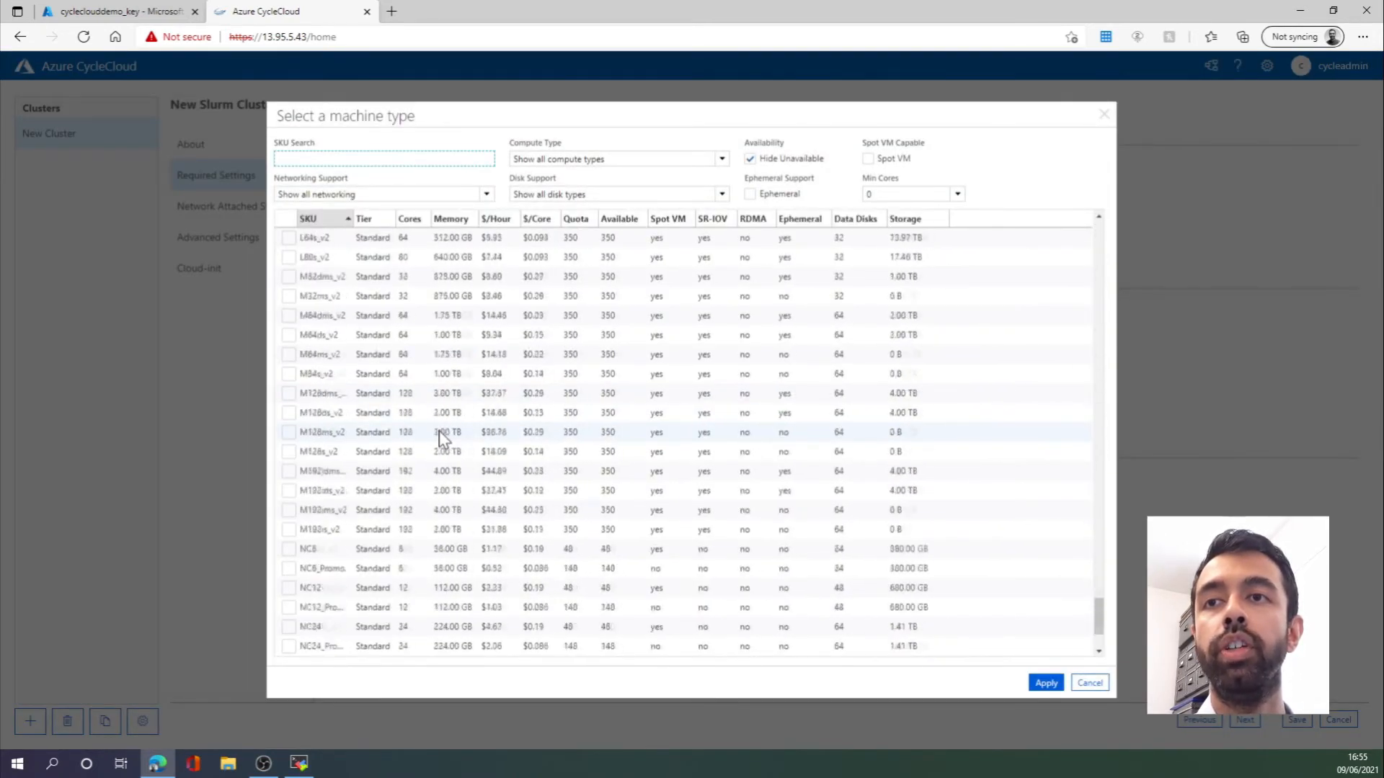
pyautogui.scroll(10, 439, 431)
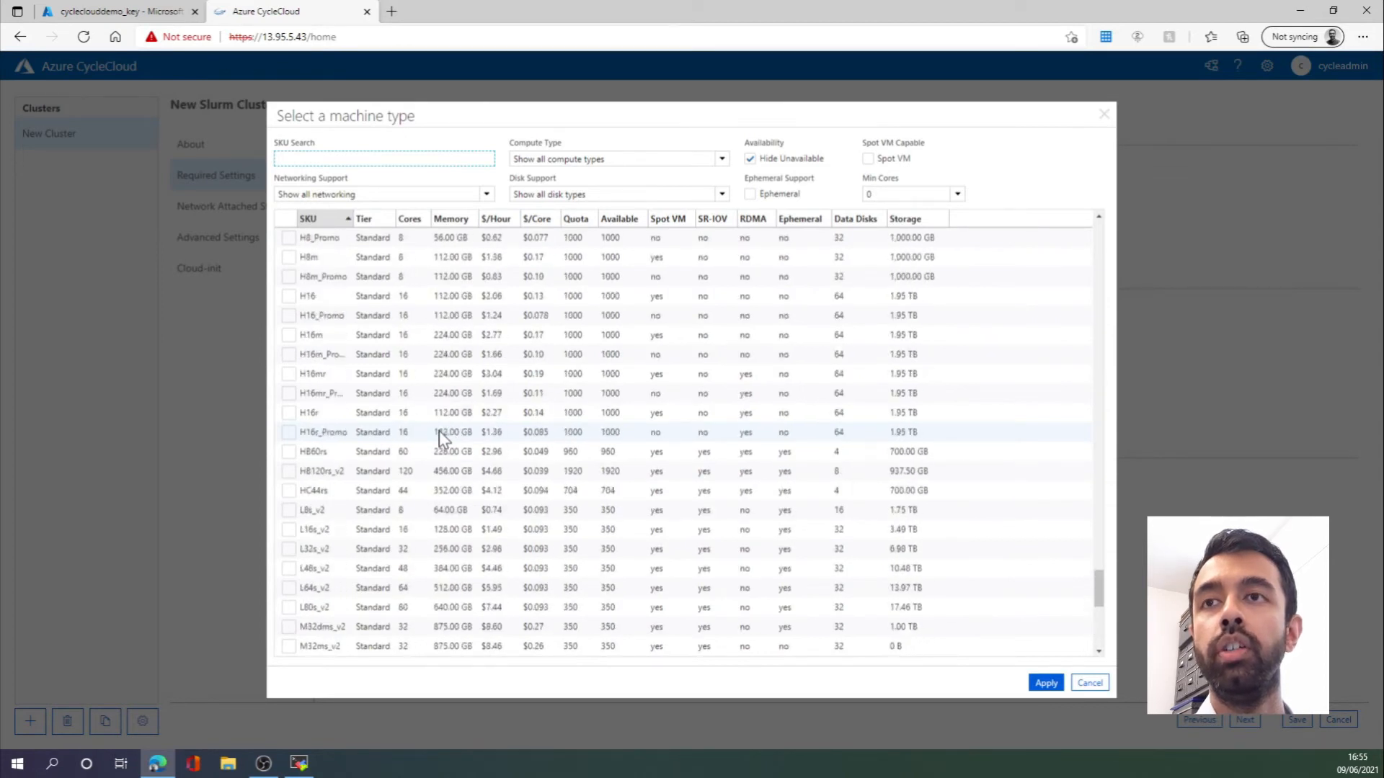
pyautogui.scroll(-2, 439, 431)
pyautogui.click(288, 394)
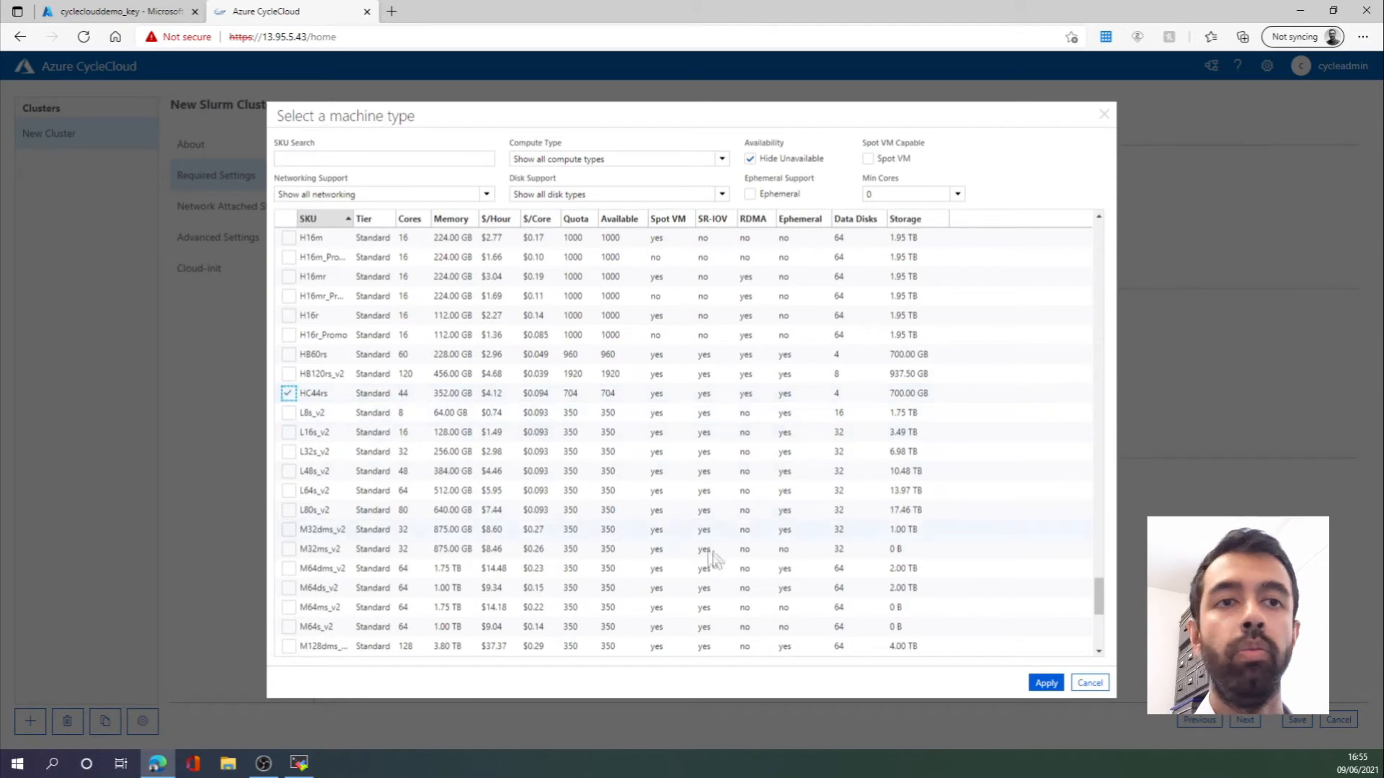
pyautogui.click(1045, 683)
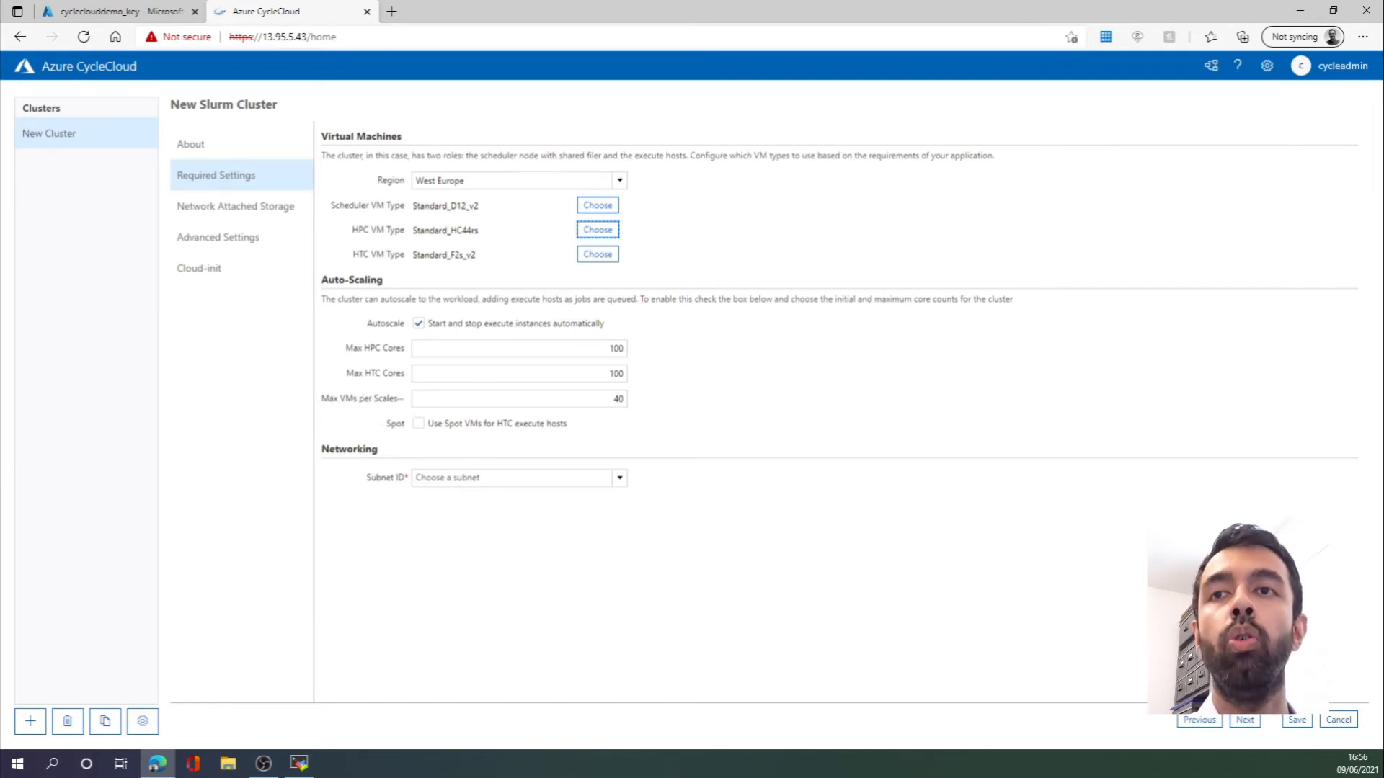
# - Set the cluster's Subnet ID to cycleclouddemo_group-vnet-default
pyautogui.moveTo(389, 357)
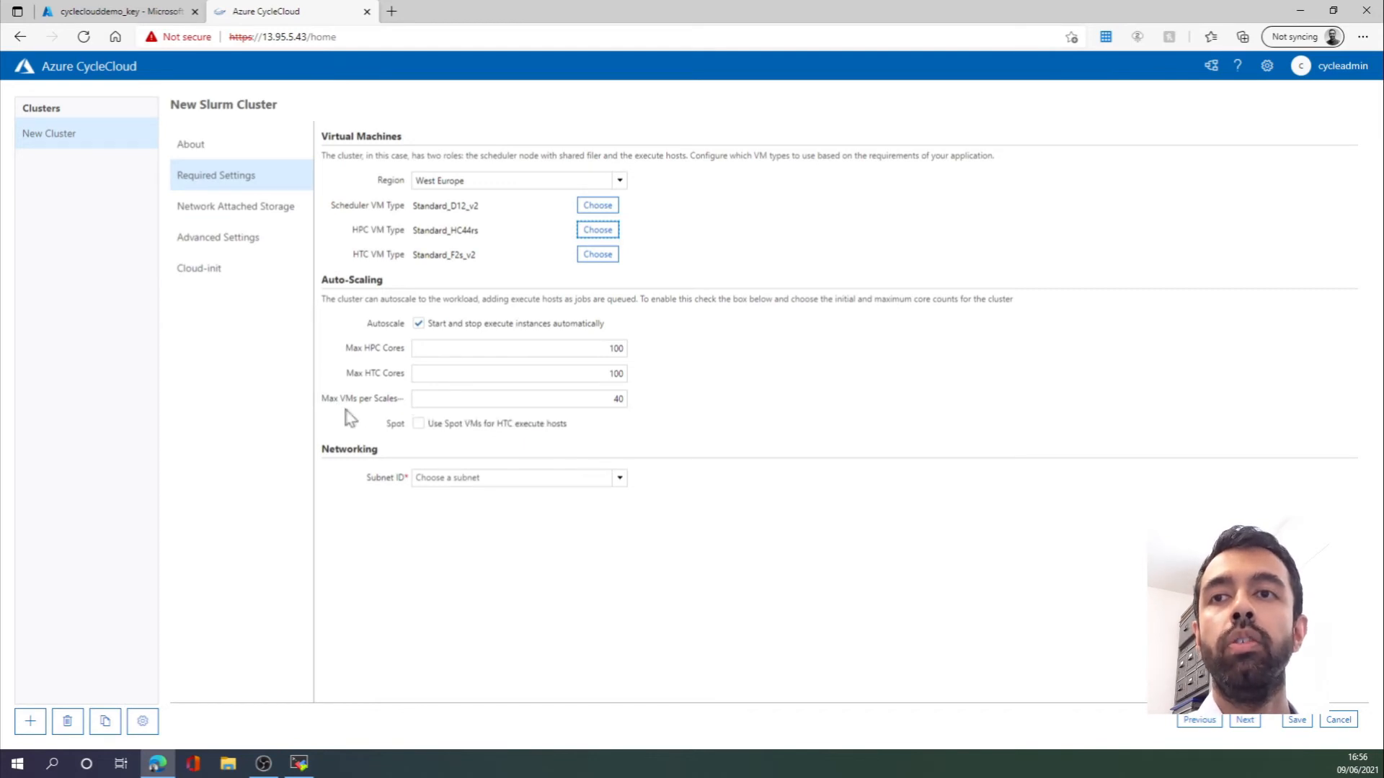
pyautogui.click(620, 479)
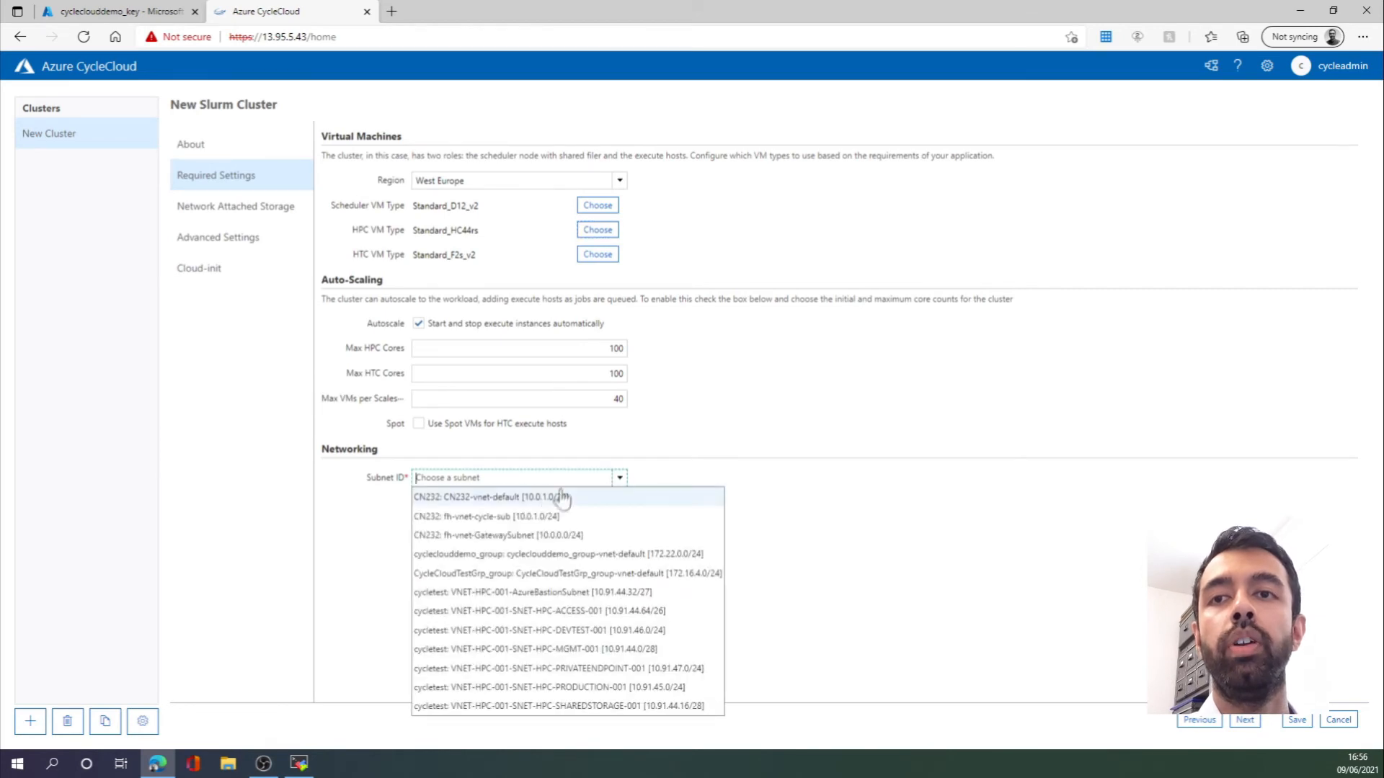
pyautogui.click(506, 554)
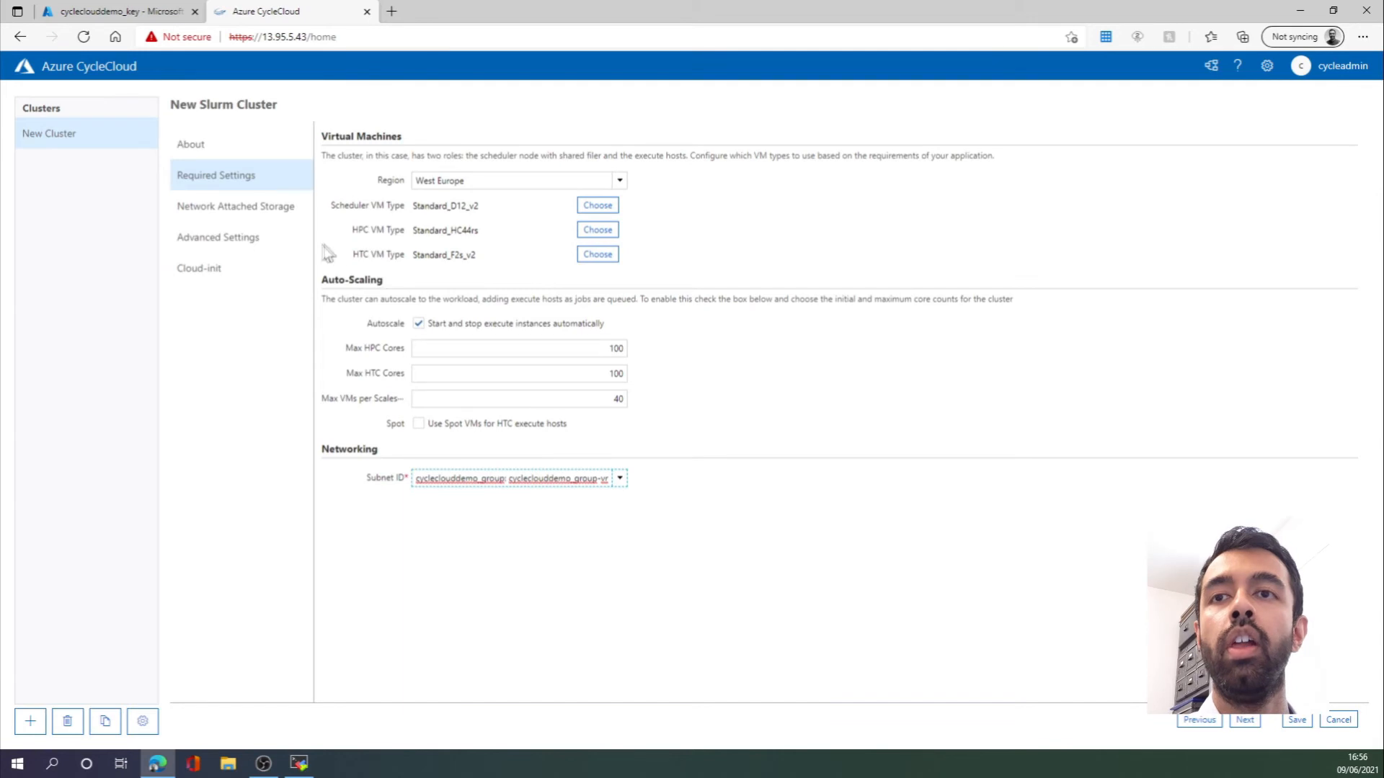
pyautogui.click(247, 208)
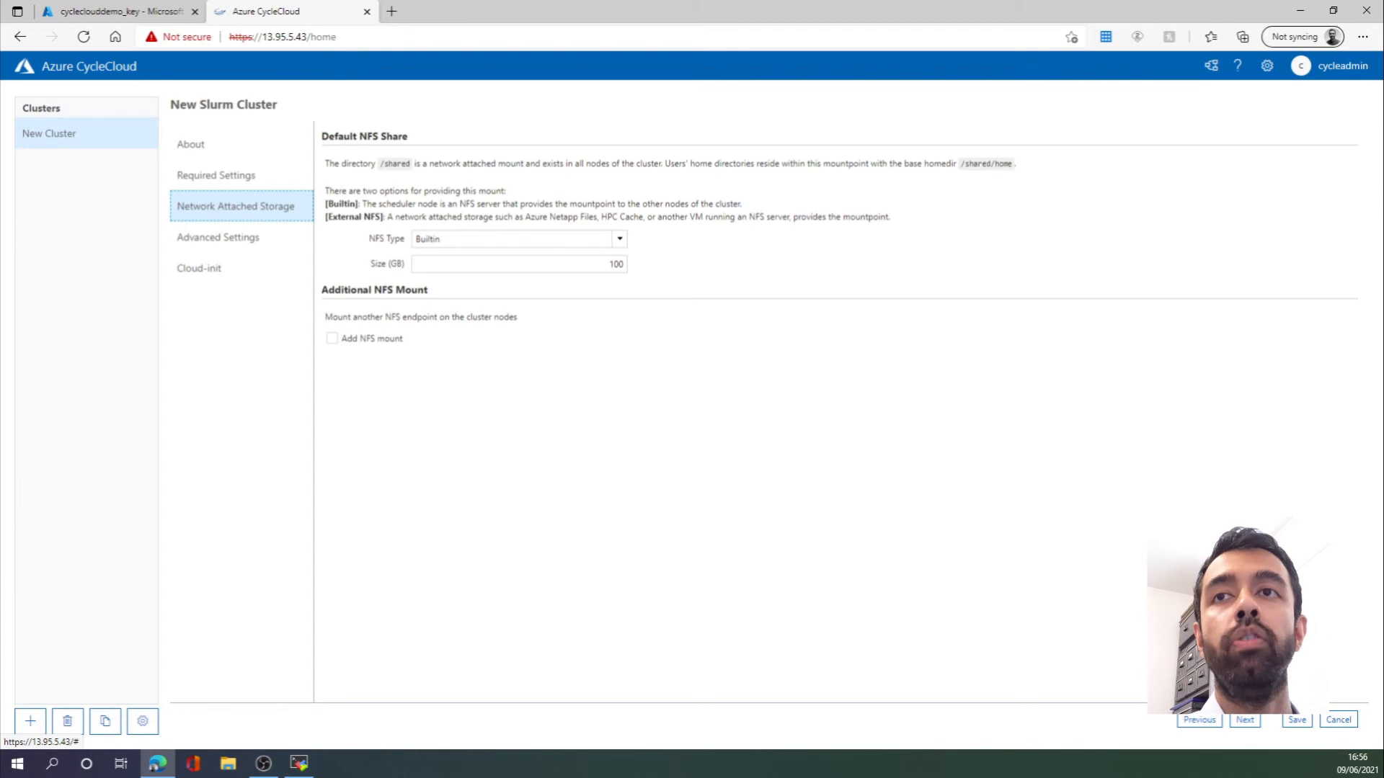
# - Change the cluster's Slurm Version to 20.11.0-0rc2 under Advanced Settings
pyautogui.click(284, 242)
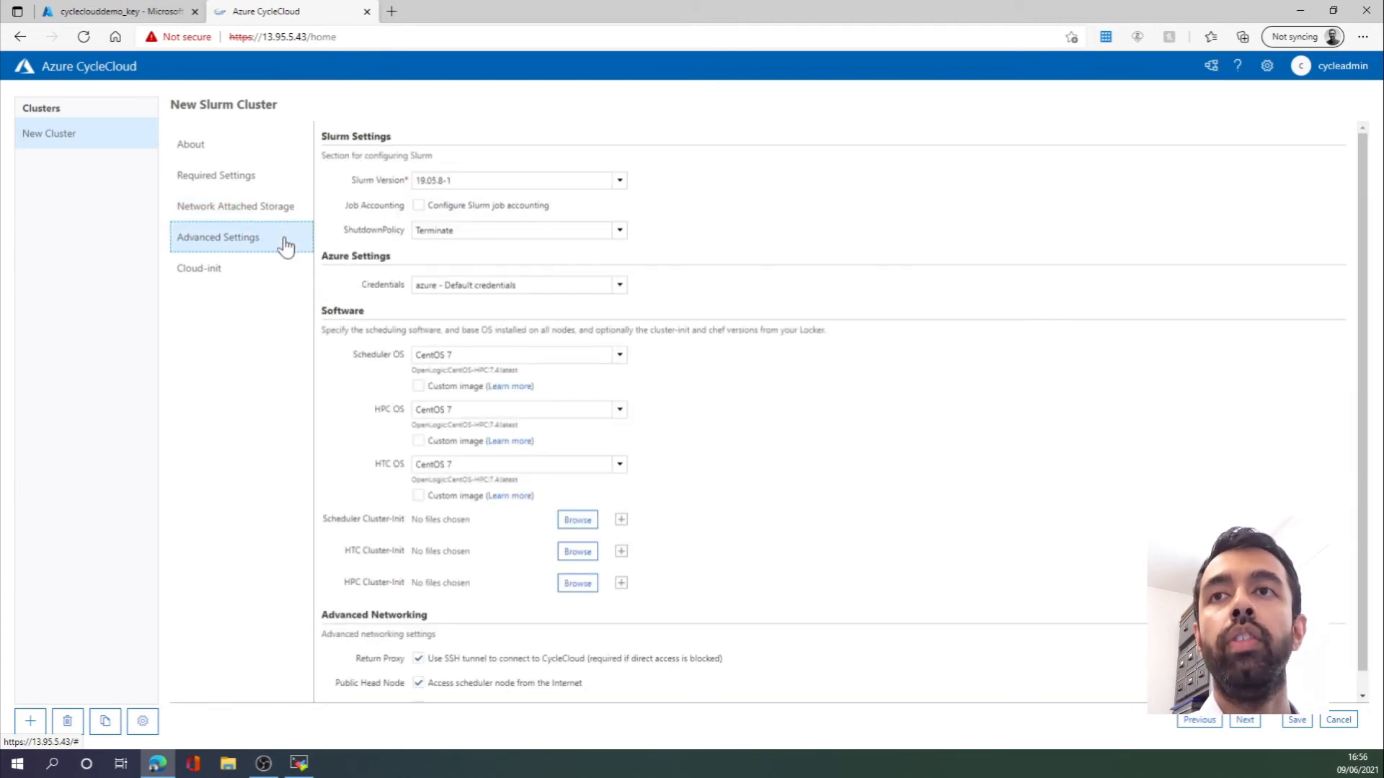
pyautogui.click(616, 182)
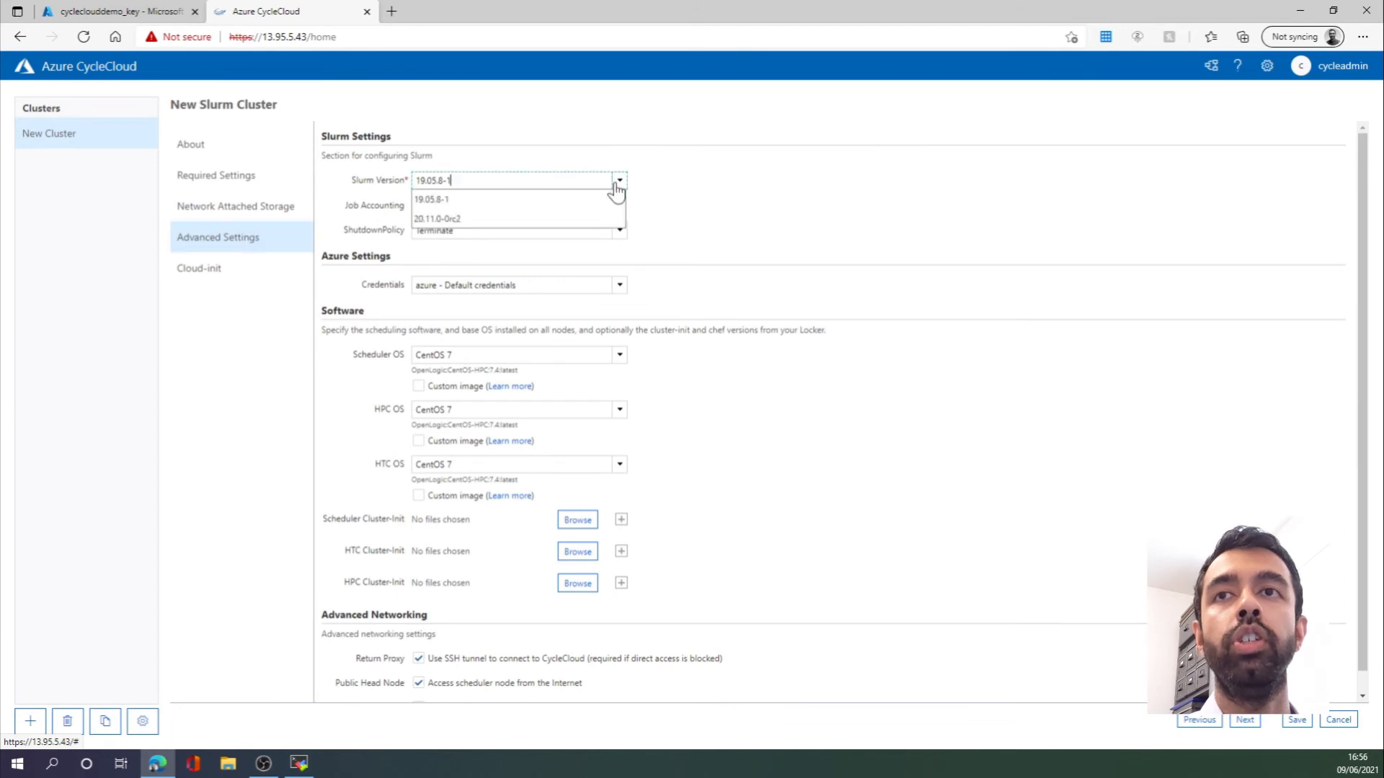
pyautogui.click(523, 219)
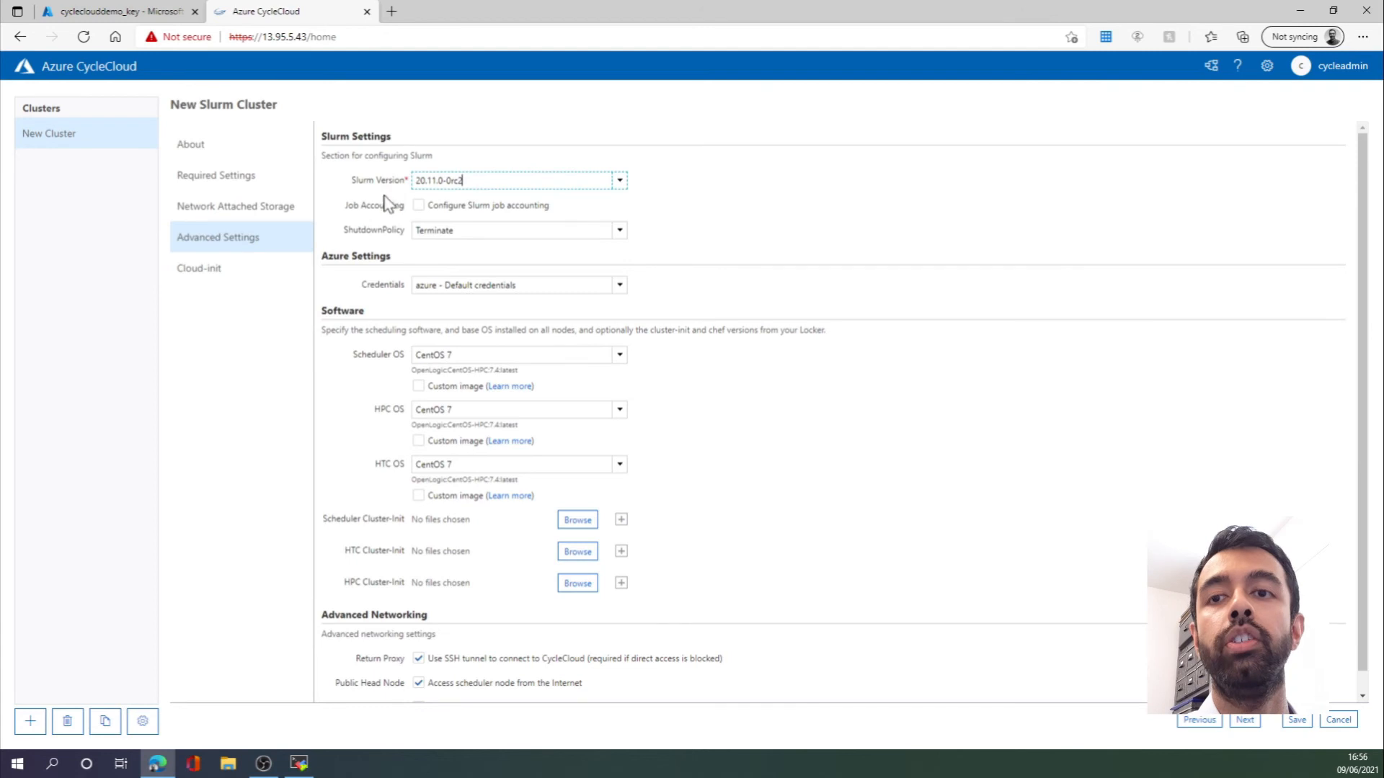
pyautogui.click(216, 274)
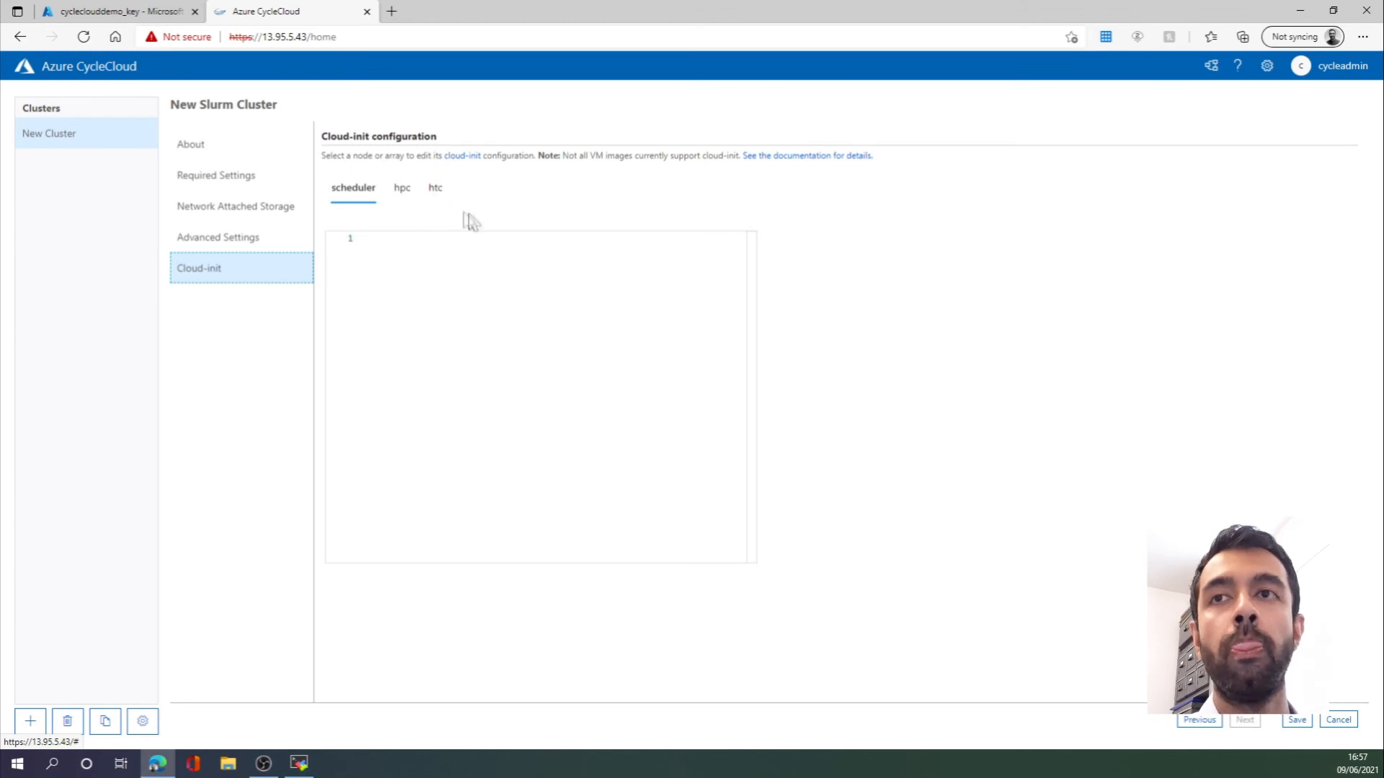
# - Save the New Slurm Cluster form to create democluster
pyautogui.click(1297, 721)
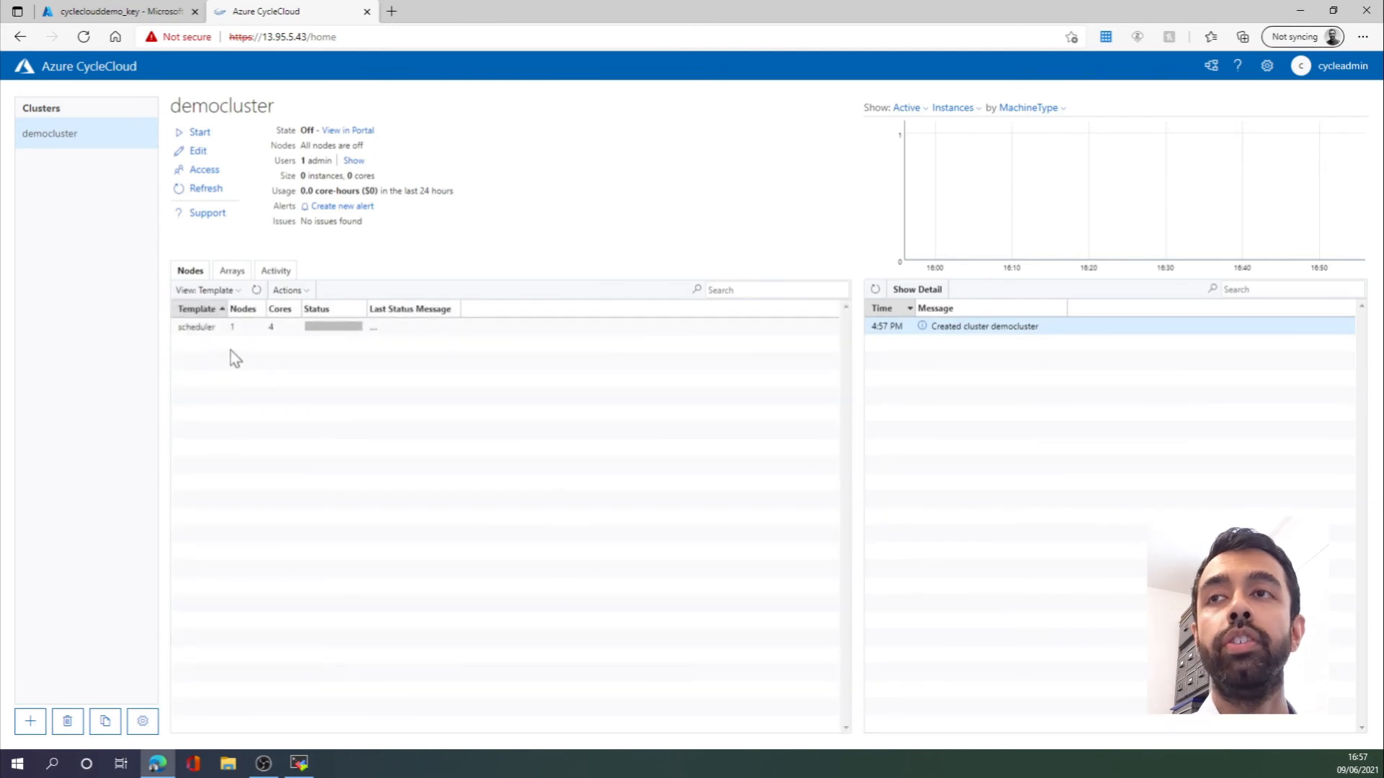
# - Start democluster, then open the Connect dialog showing the SSH command for its scheduler node
pyautogui.click(184, 138)
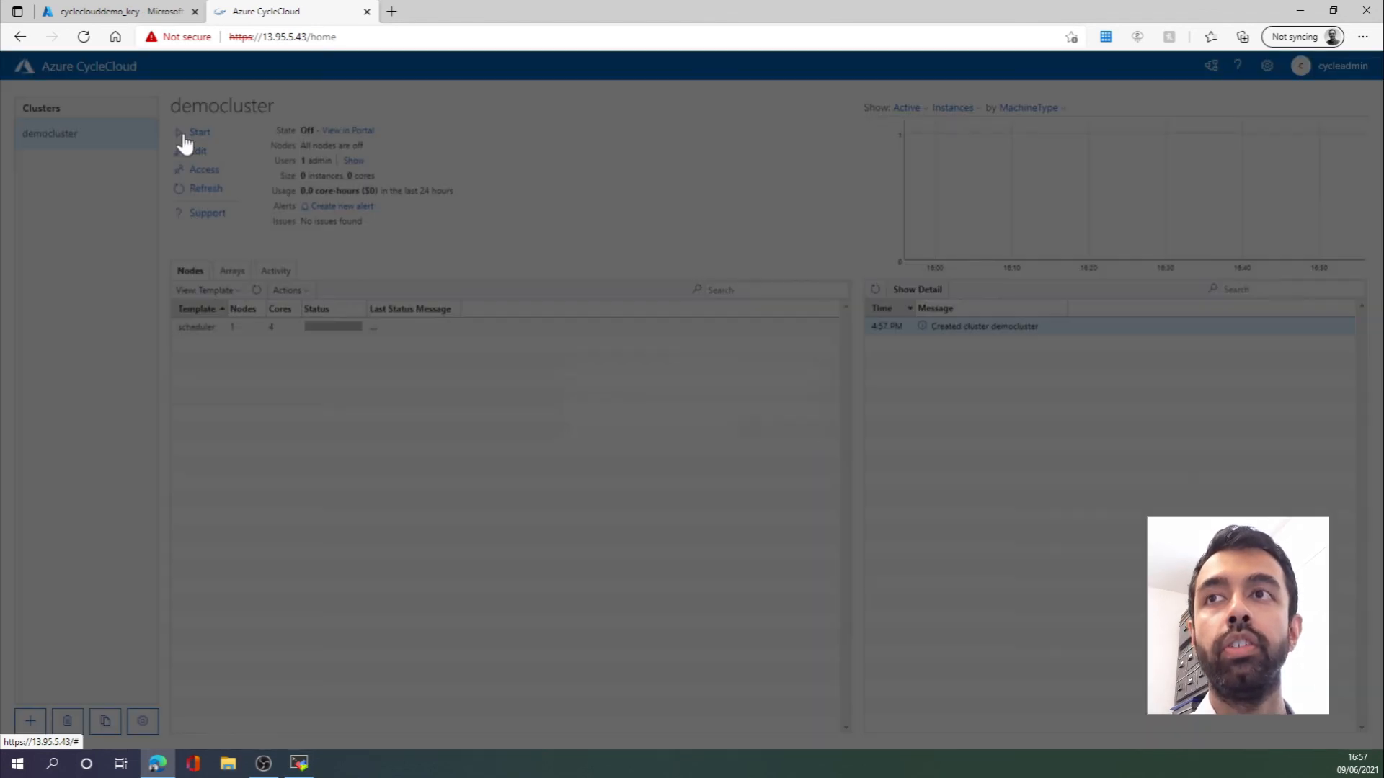
pyautogui.click(750, 431)
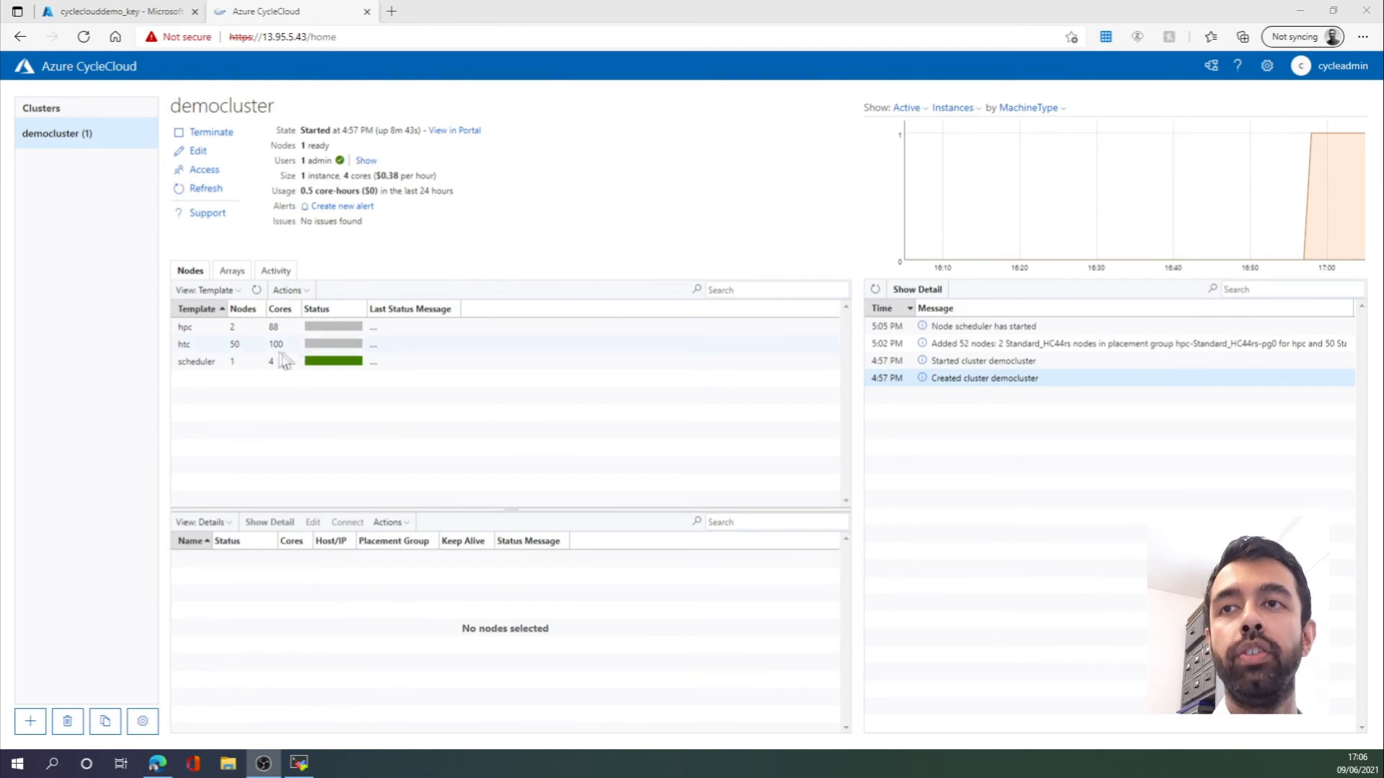
pyautogui.click(224, 365)
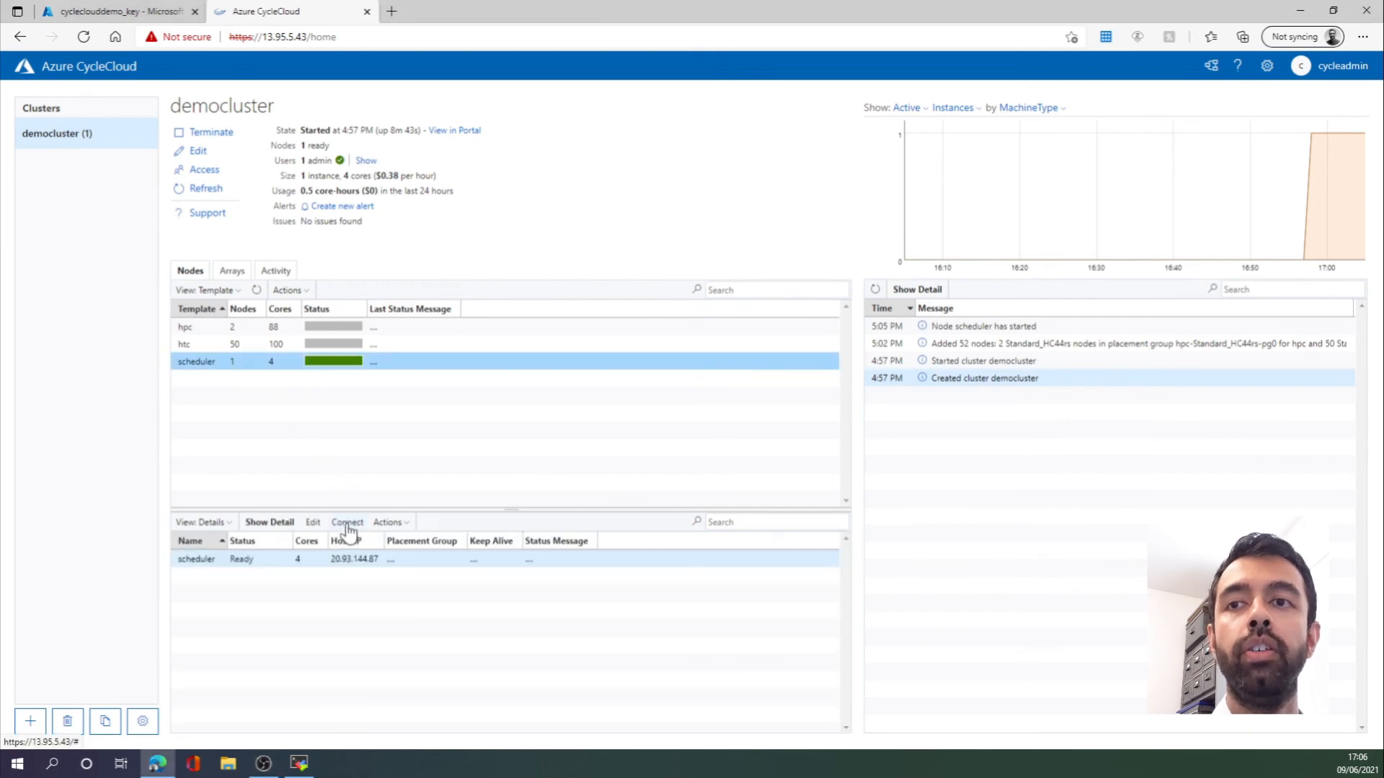
pyautogui.click(347, 522)
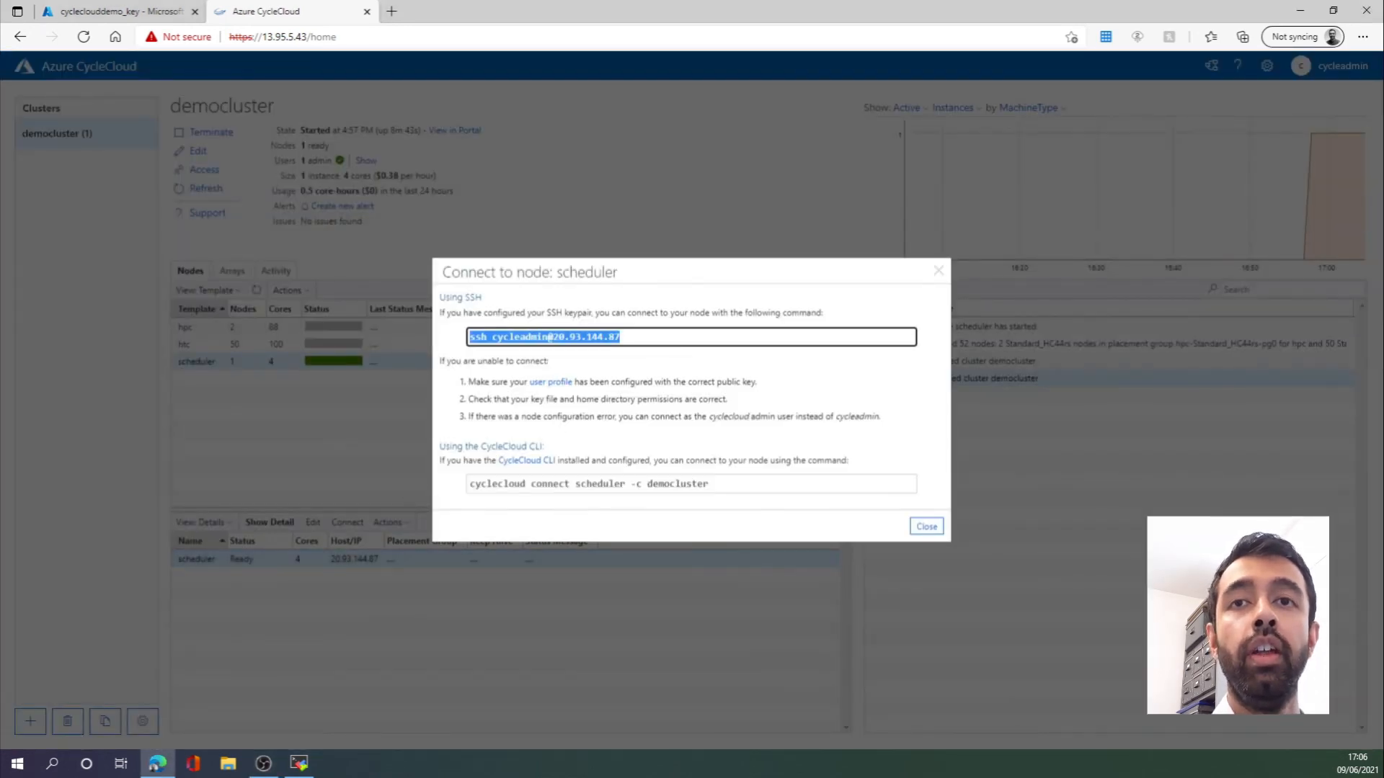